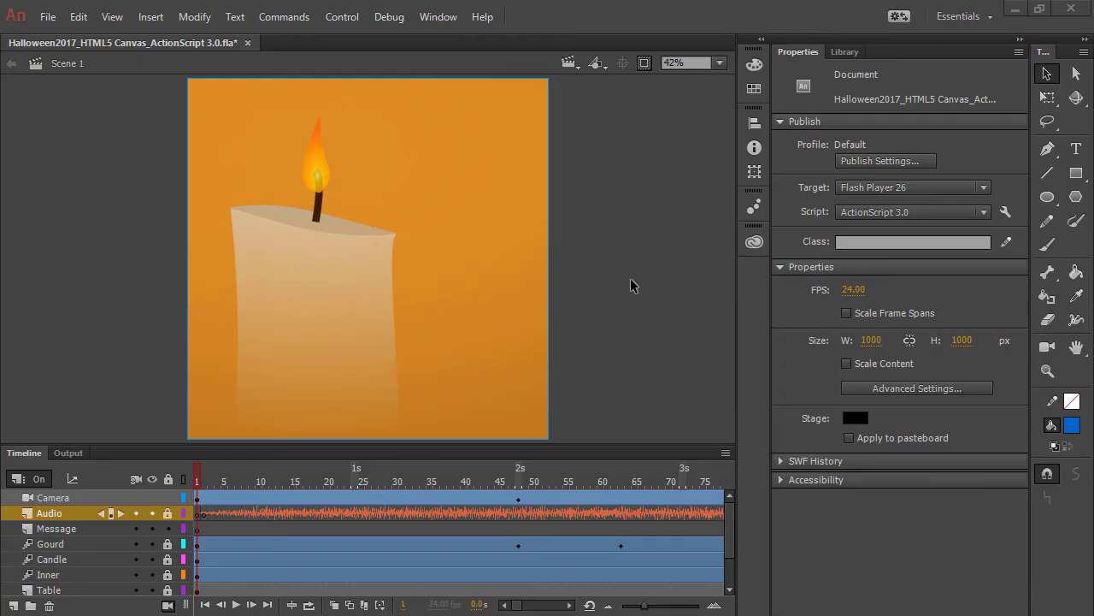
- Expand the timeline to show every layer down to Sky, select Sky, and go to frame 312
left_click_drag(95, 445, 95, 391)
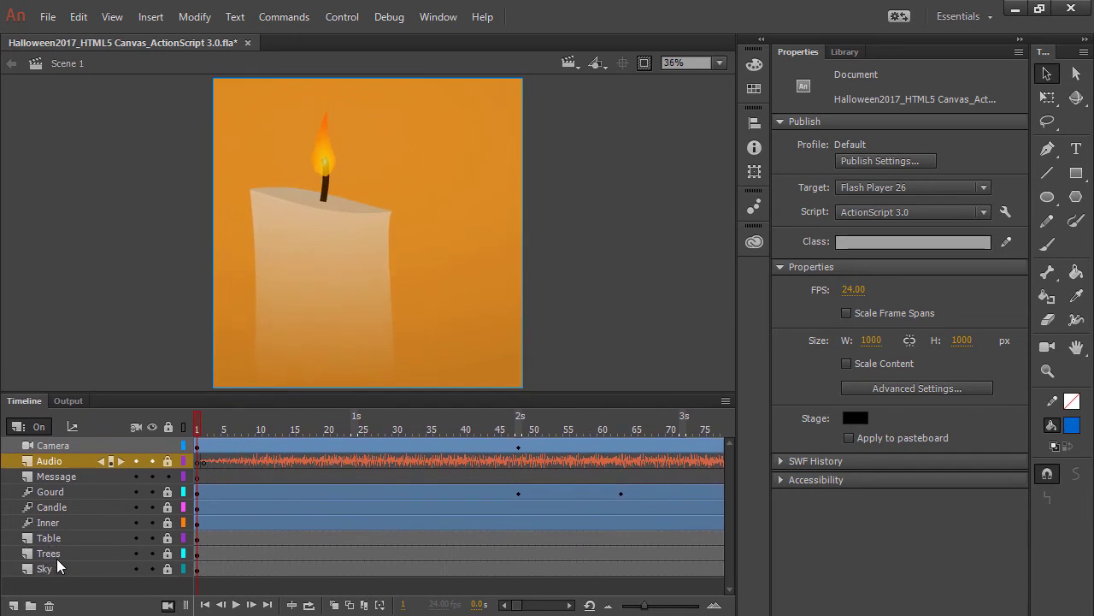
left_click(48, 571)
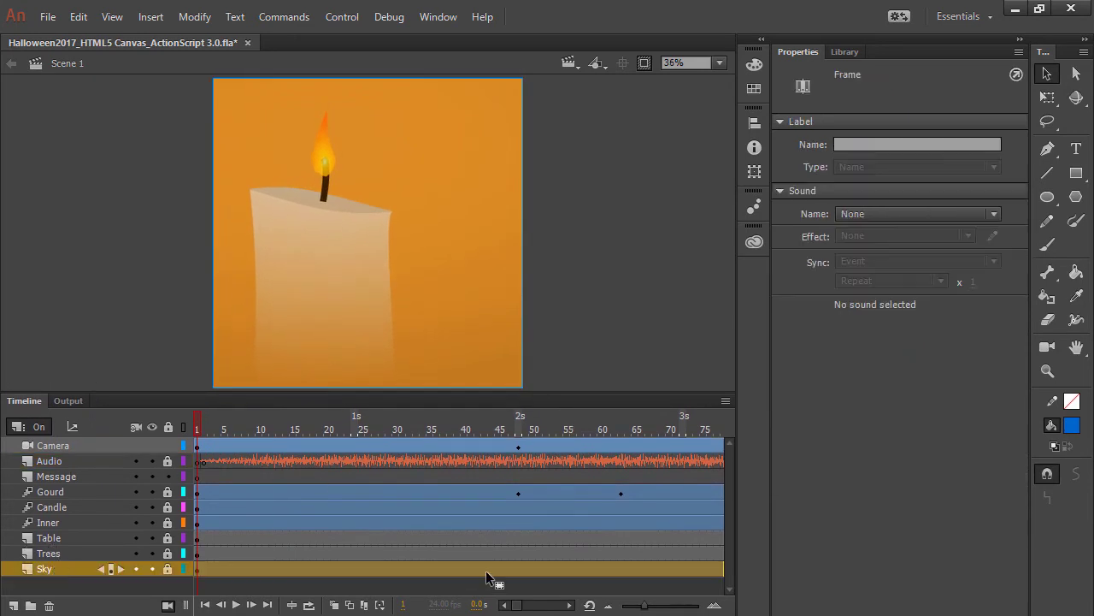
left_click_drag(518, 605, 528, 604)
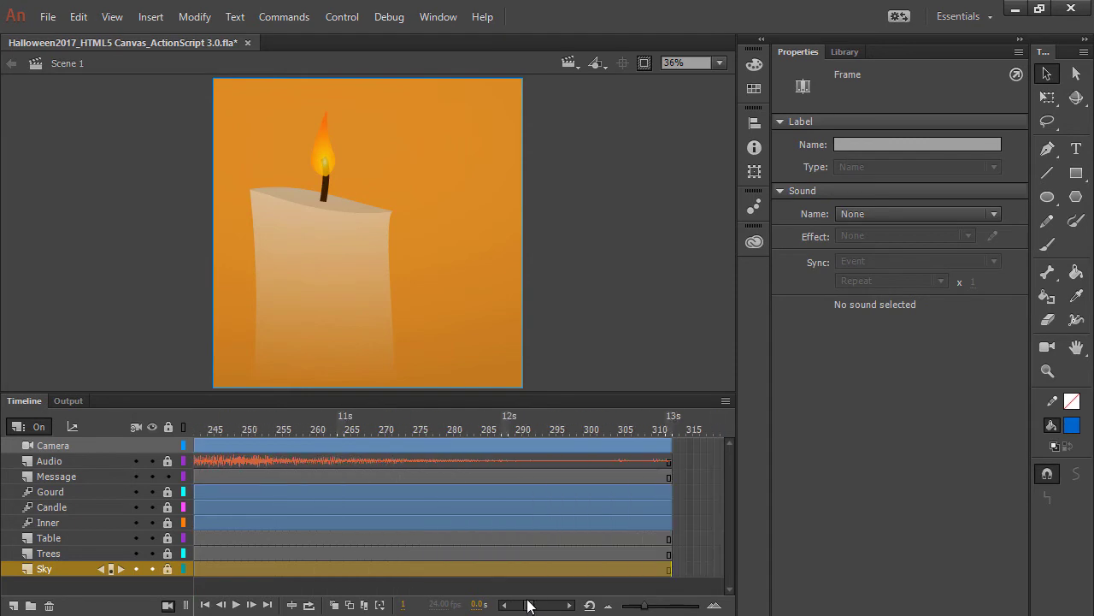
left_click(666, 448)
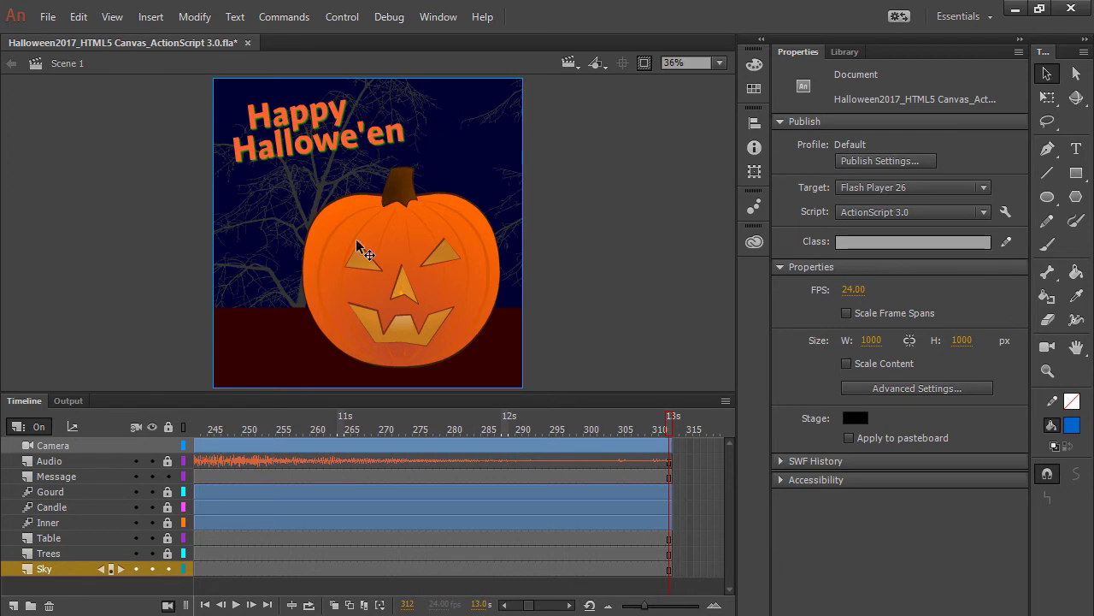
double_click(462, 165)
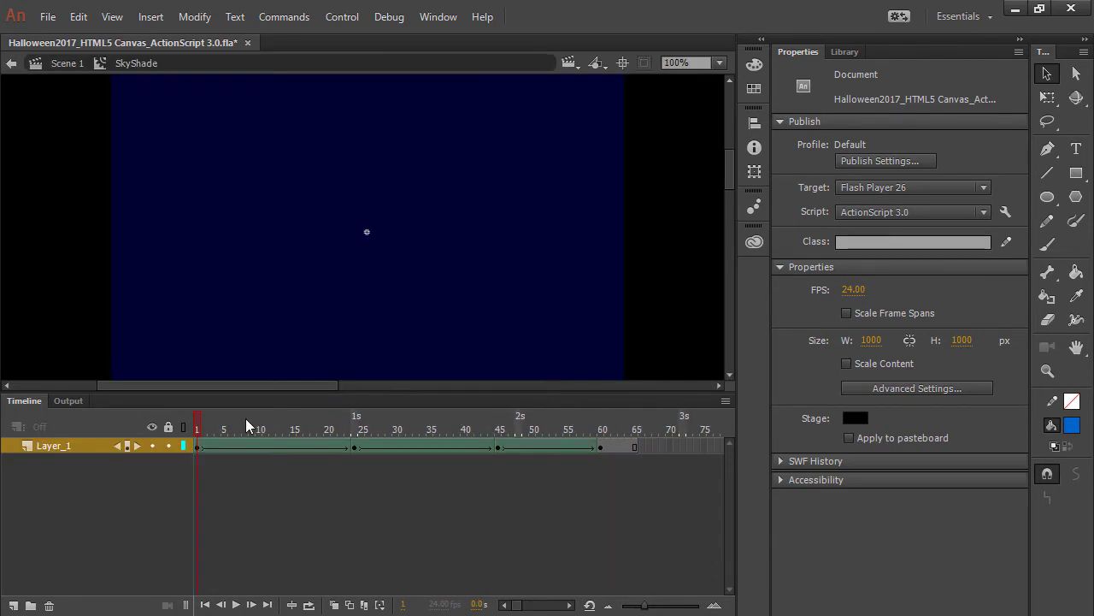
left_click(297, 419)
left_click_drag(303, 419, 211, 419)
- Return to Scene 1 and select the Trees layer and its artwork
left_click(60, 63)
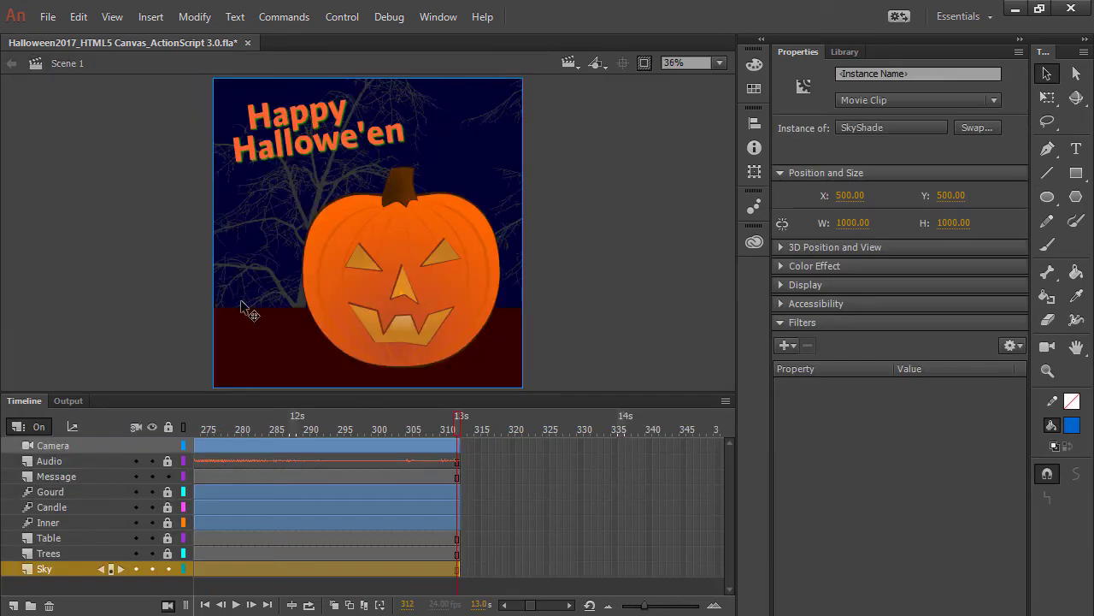
left_click(171, 568)
left_click(86, 554)
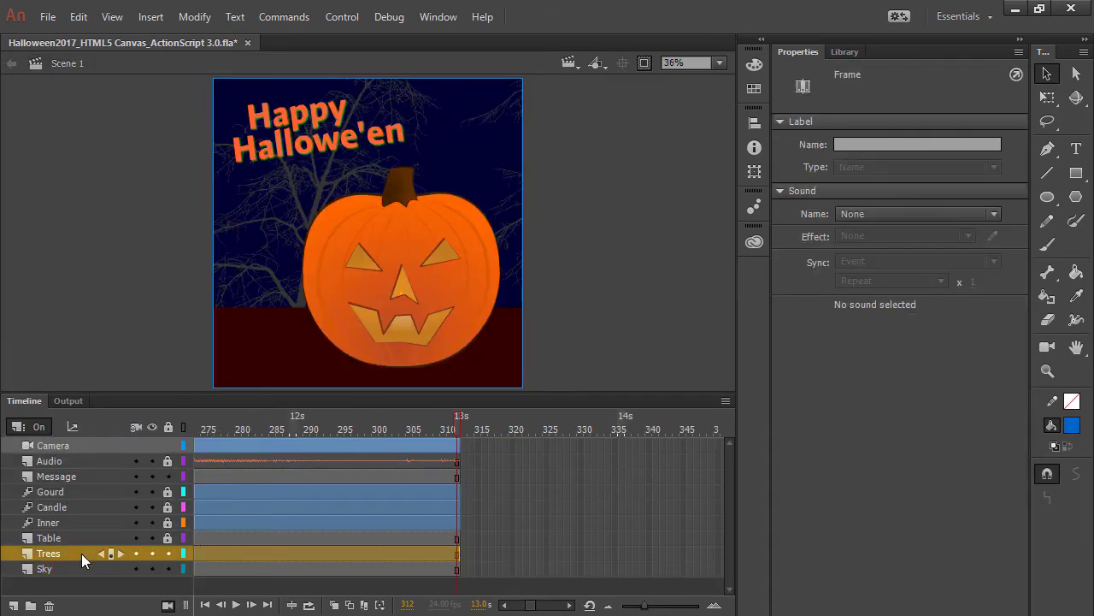
left_click(297, 208)
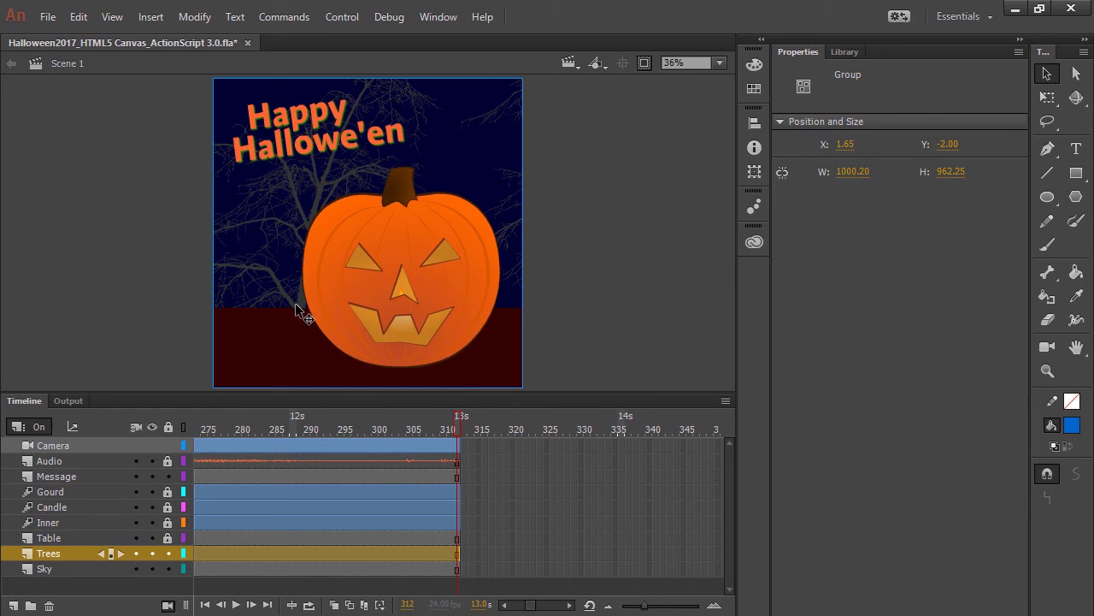
- Lock the Table, Trees and Sky layers and open the Layer Depth panel
left_click(90, 538)
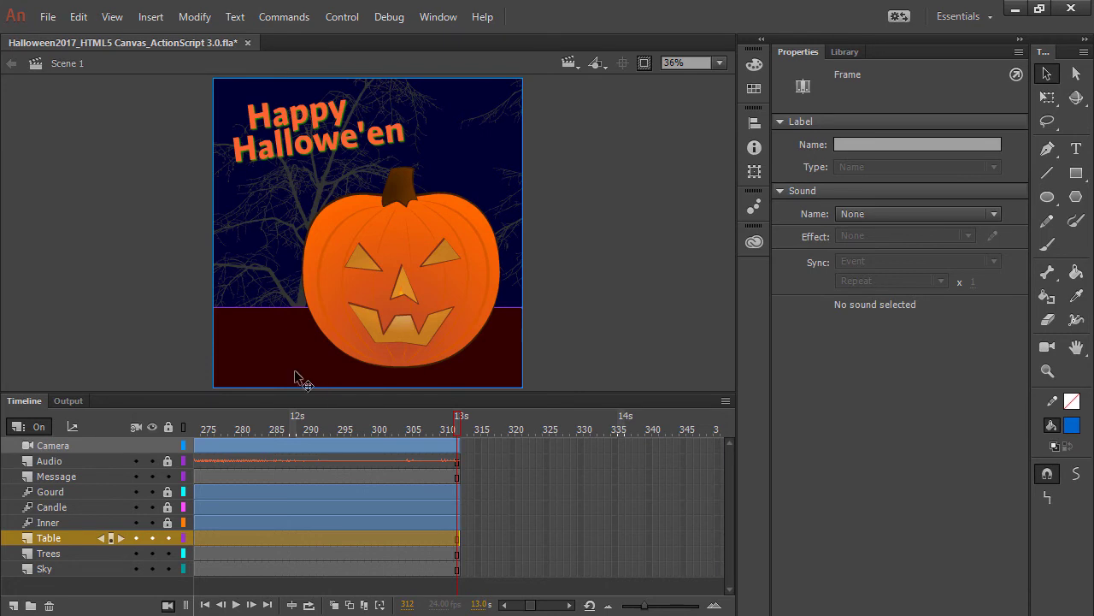
left_click_drag(168, 538, 169, 568)
left_click(44, 569)
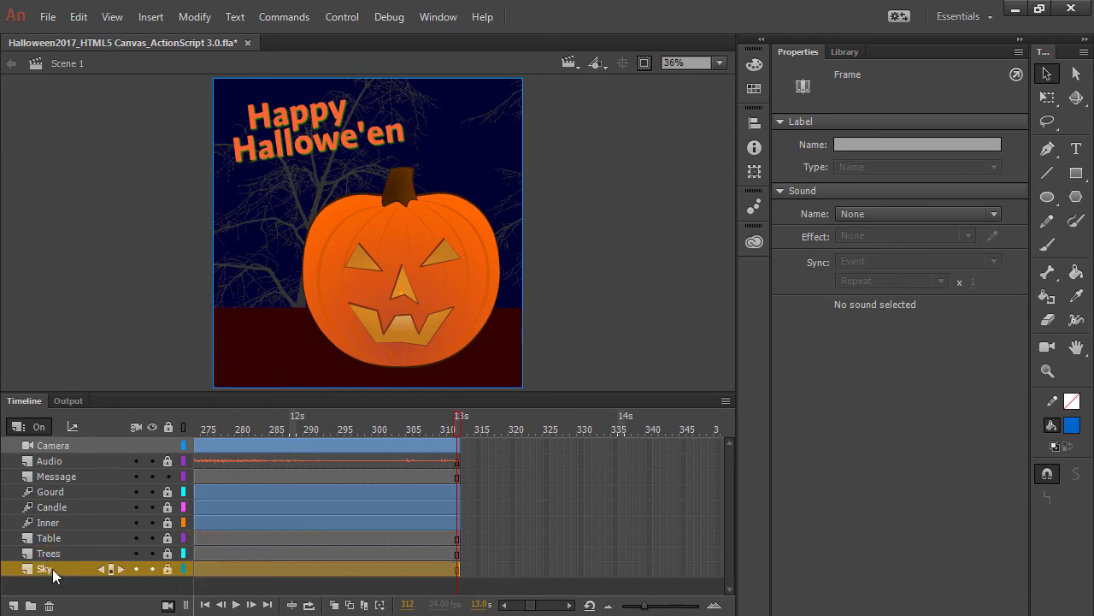
left_click(54, 539)
left_click(62, 554)
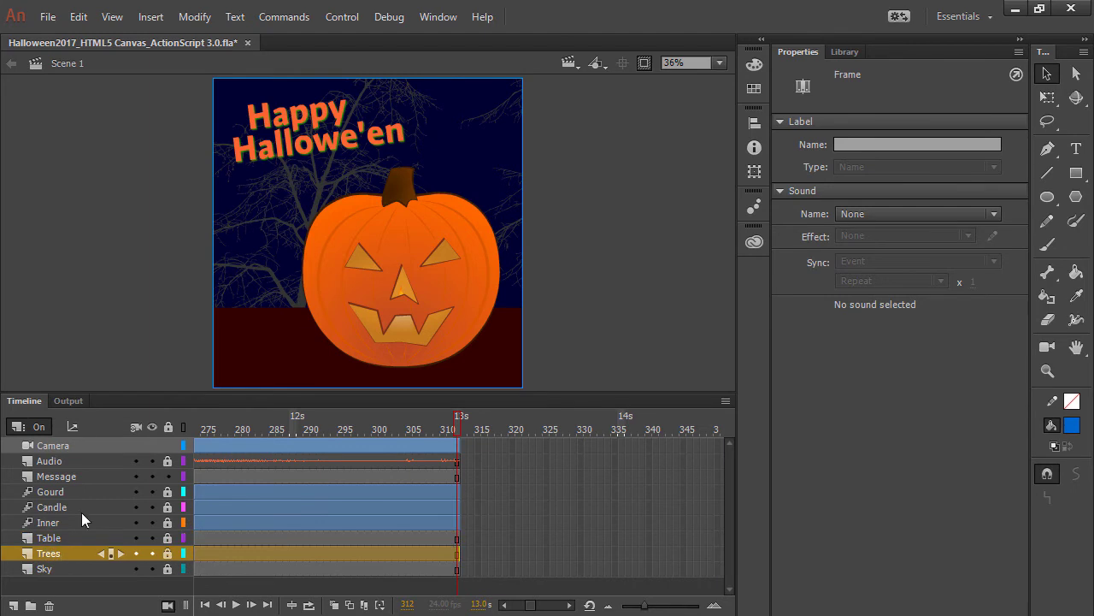
left_click(72, 426)
- Move the Layer Depth panel off the pumpkin and check each layer's depth: Gourd -97, Candle -75, Inner -60
left_click_drag(522, 166, 820, 153)
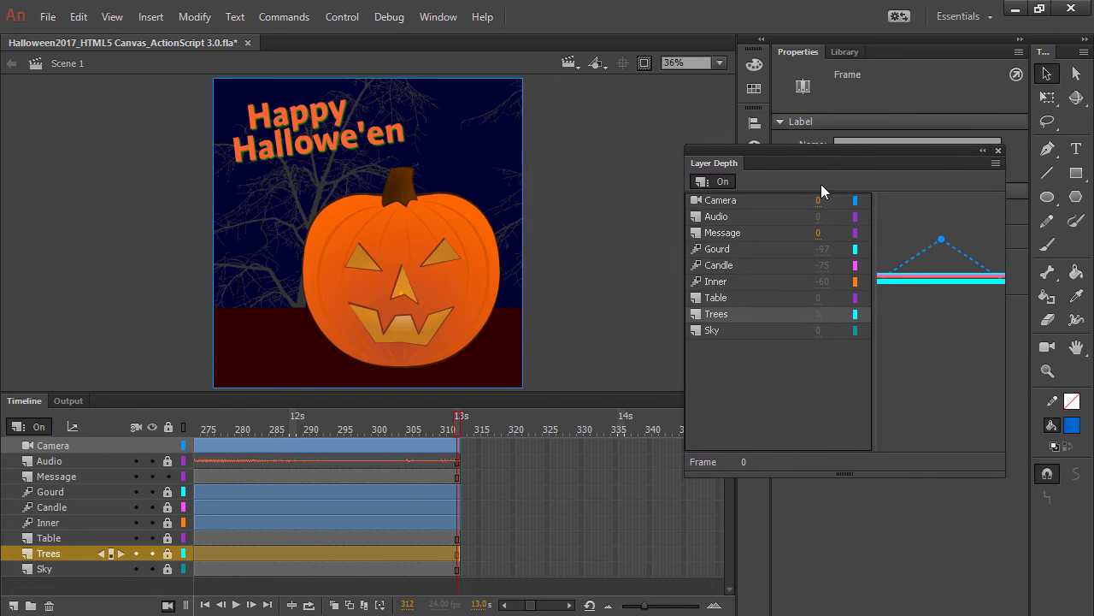
left_click(748, 297)
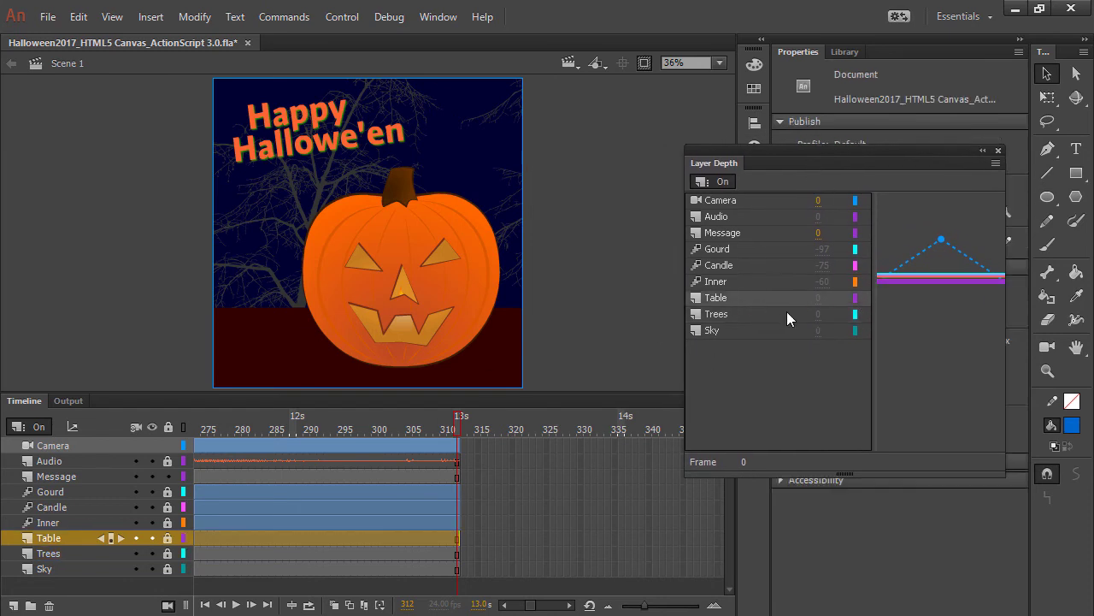
left_click(772, 313)
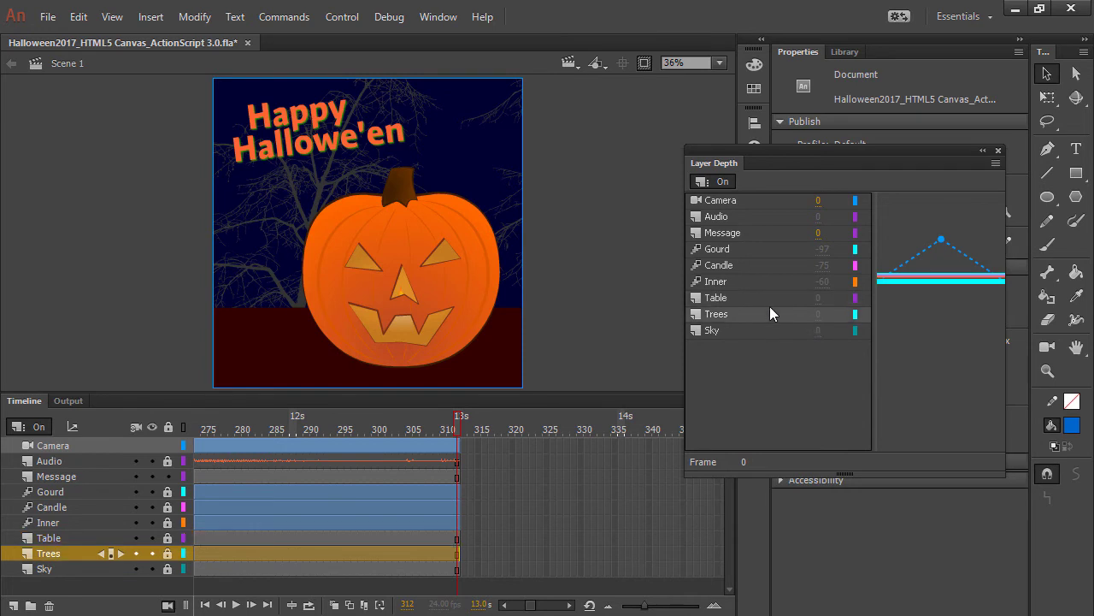
left_click(761, 332)
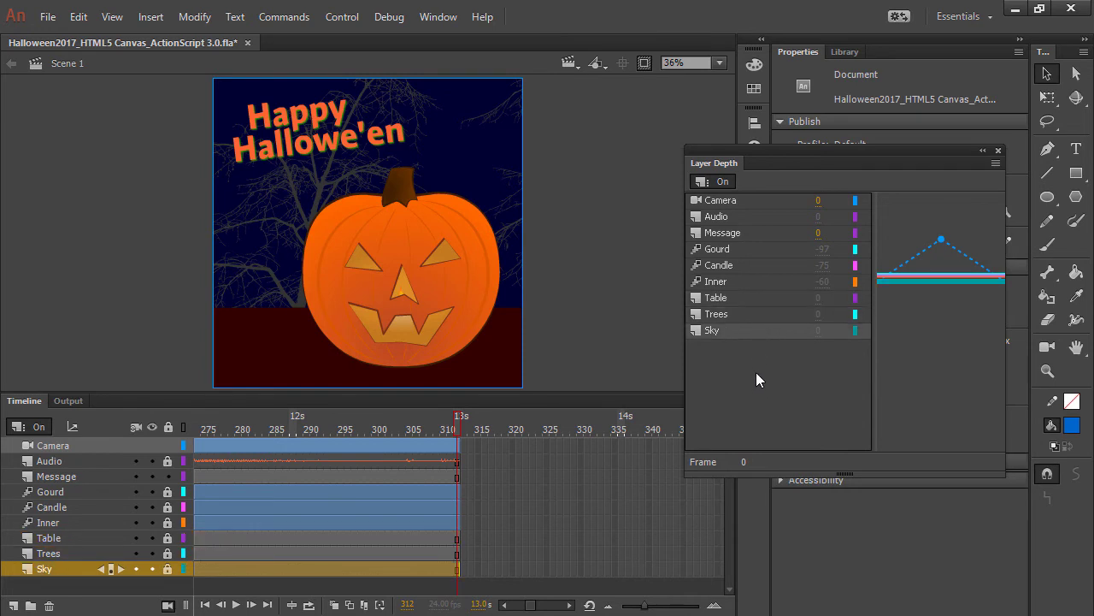
left_click(73, 496)
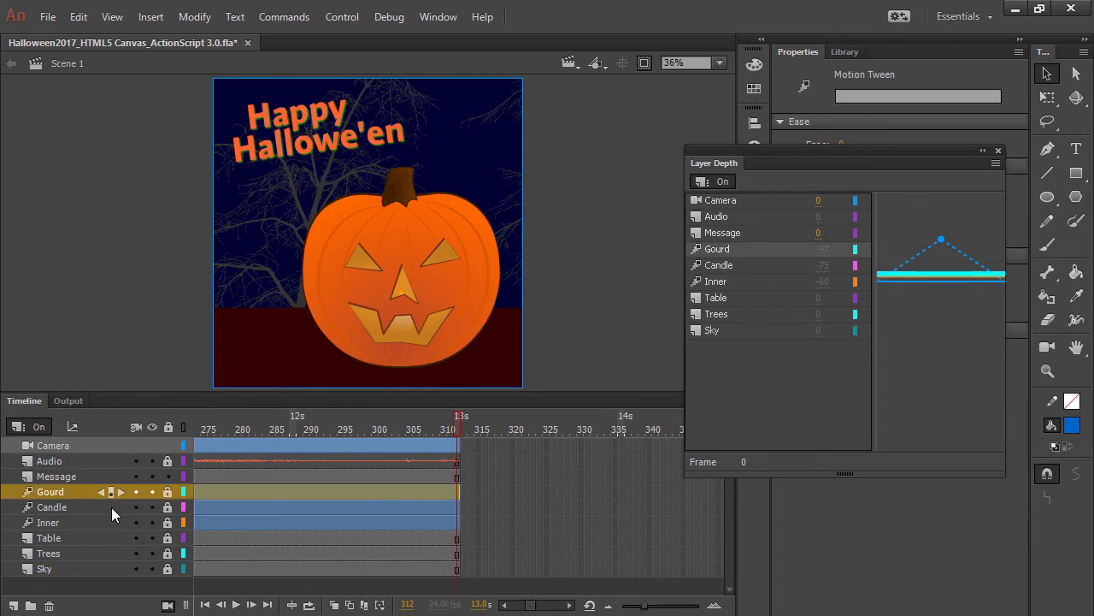
left_click(81, 508)
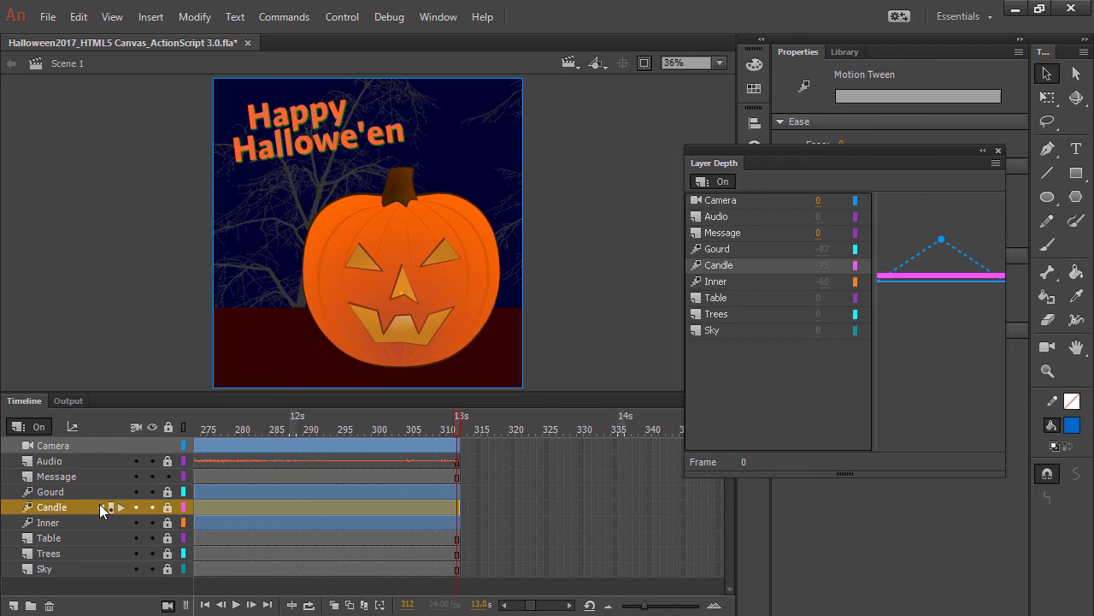
left_click(93, 523)
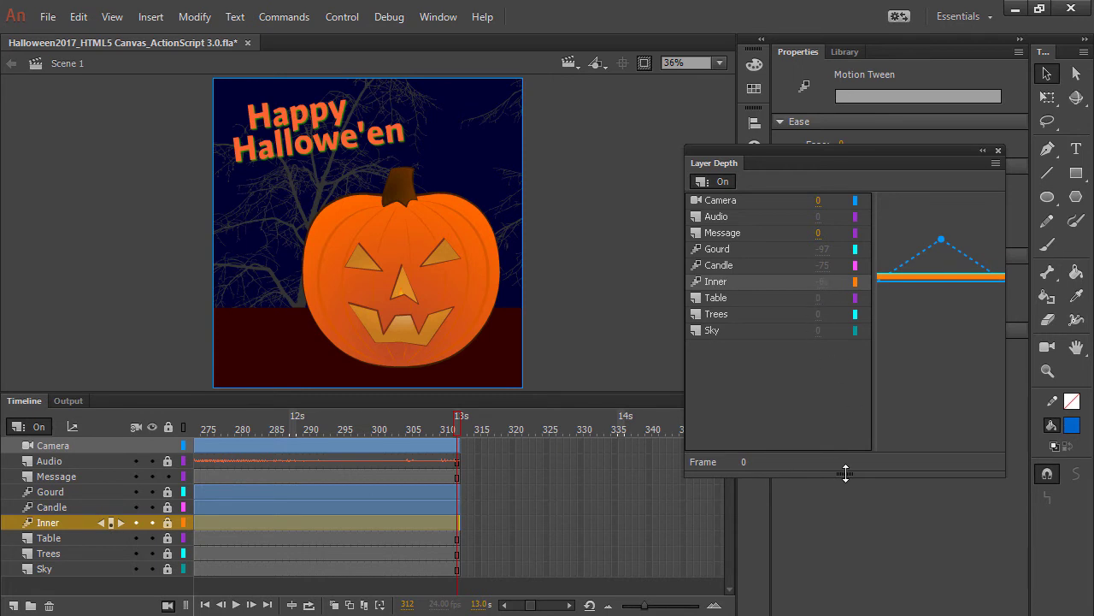
- Enlarge and raise the Layer Depth panel, then return to frame 35 showing the candle
left_click_drag(845, 473, 846, 572)
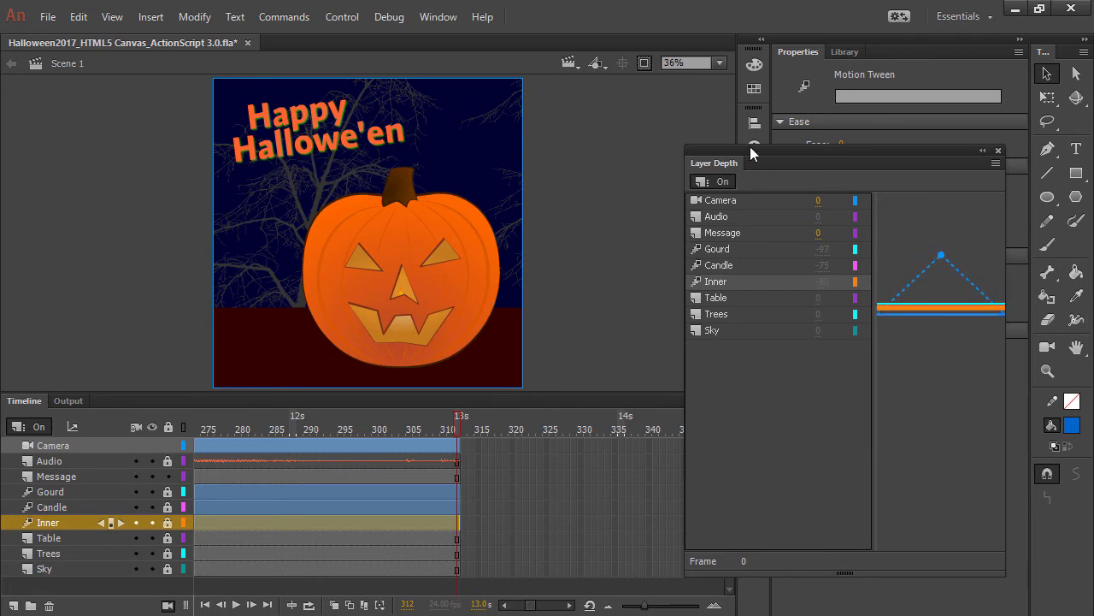
left_click_drag(751, 154, 701, 26)
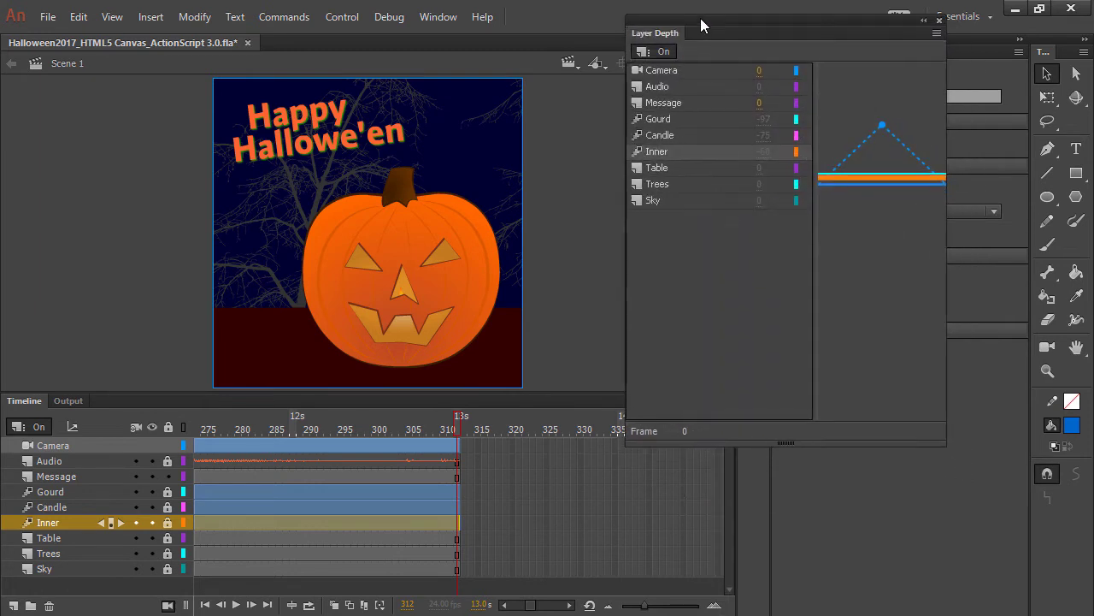
left_click_drag(867, 443, 914, 588)
left_click(348, 428)
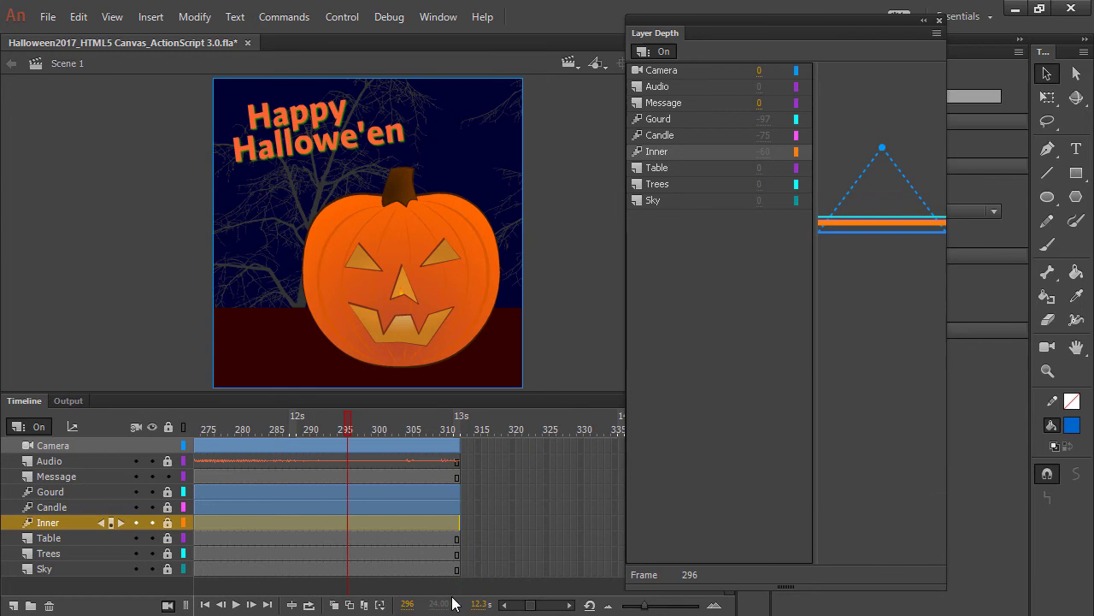
left_click_drag(530, 604, 515, 605)
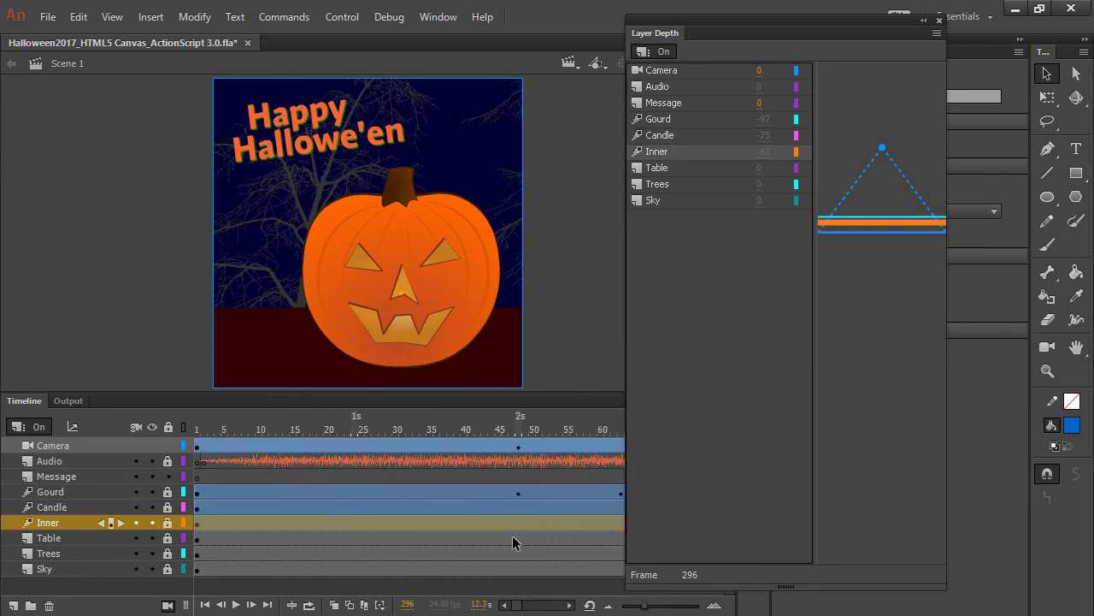
left_click_drag(552, 417, 383, 420)
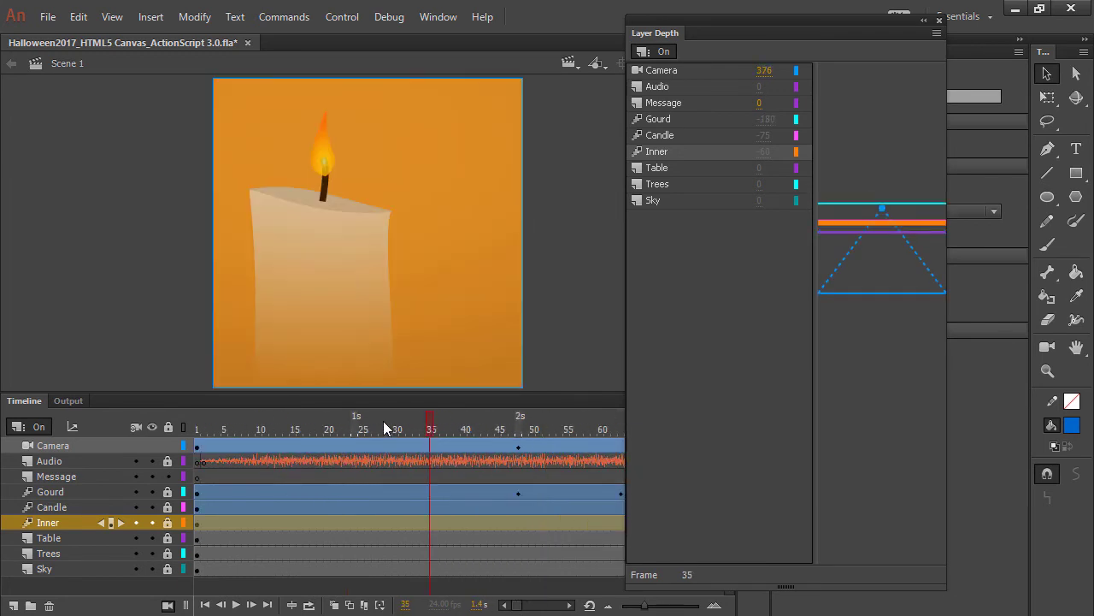
- Preview the camera close-up across frames 41, 52, 57 and 65
left_click(288, 428)
left_click(602, 424)
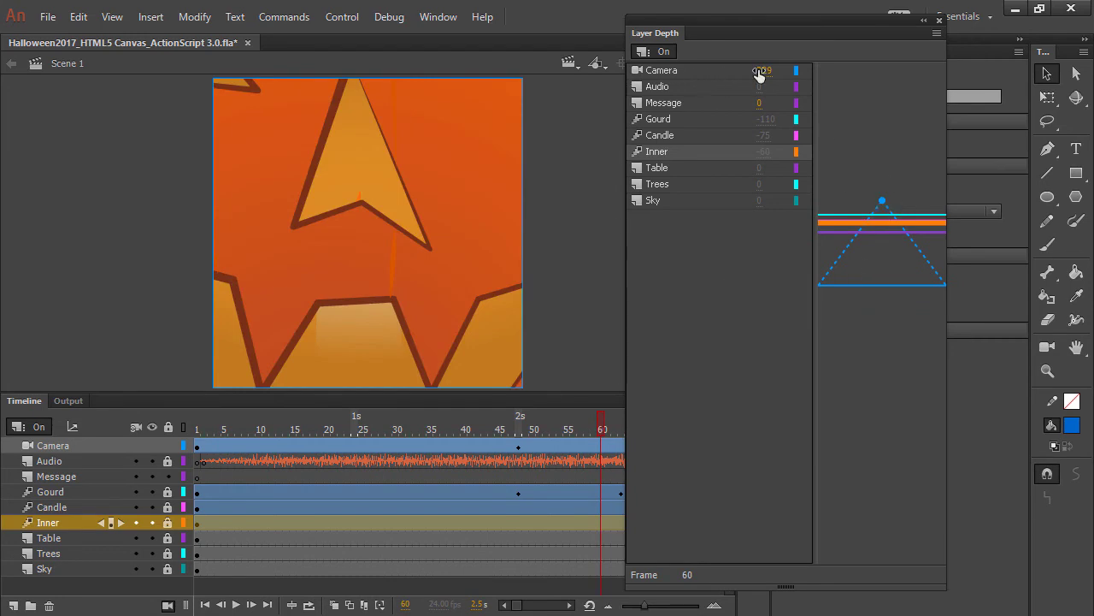
left_click(471, 423)
left_click(548, 423)
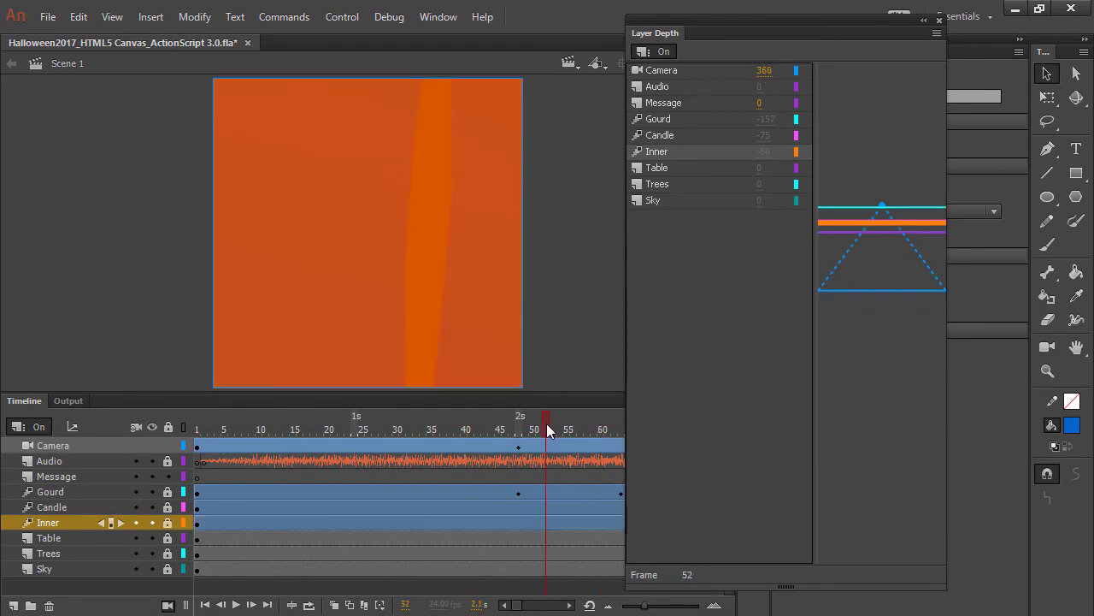
left_click(582, 423)
left_click_drag(588, 424, 633, 424)
- Scrub onward through the zoom out to the whole pumpkin at frame 132
left_click(568, 604)
left_click(569, 604)
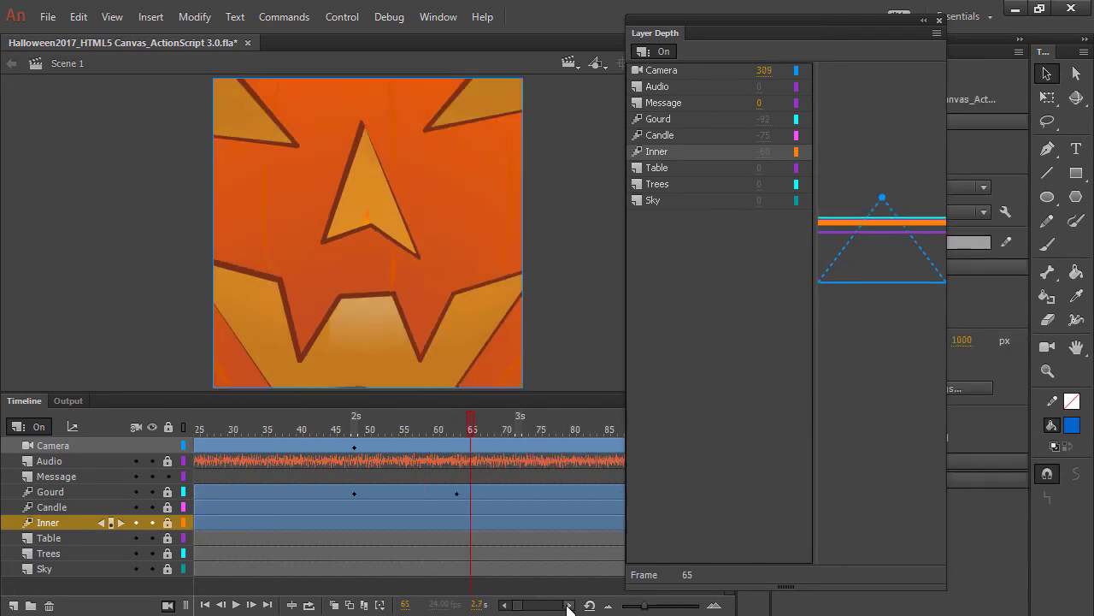
left_click(569, 604)
left_click(570, 605)
left_click(570, 605)
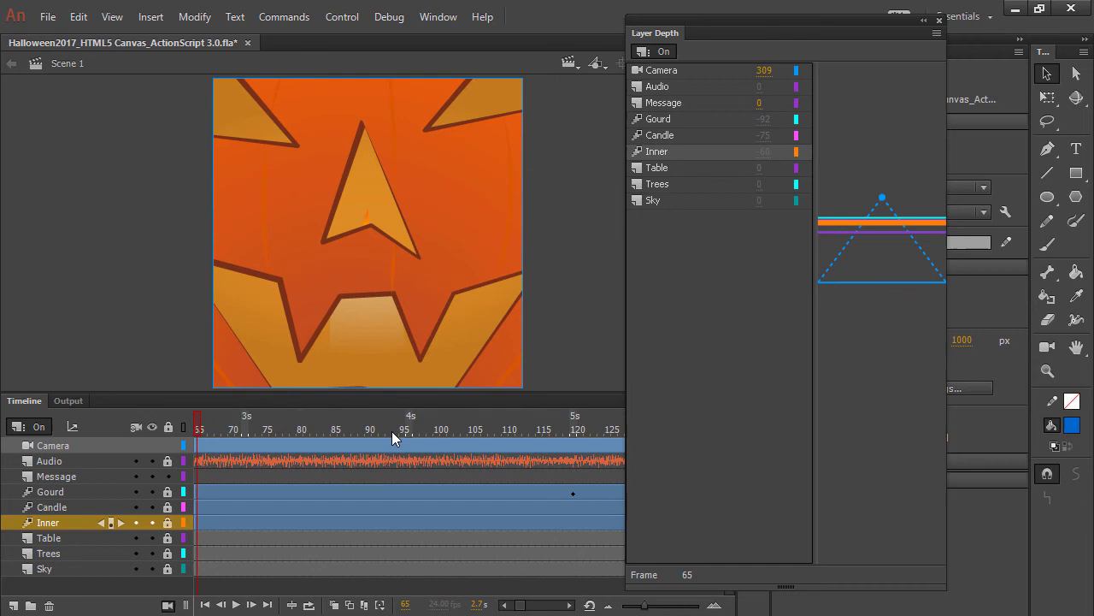
mouse_move(391, 429)
left_mouse_down()
mouse_move(594, 430)
mouse_move(381, 435)
left_mouse_up()
left_click(569, 605)
left_click(570, 604)
left_click(570, 604)
left_click(493, 427)
- Compare the pumpkin close-up at frames 96 and 102 with the full scene at 146 and 147
left_click(288, 445)
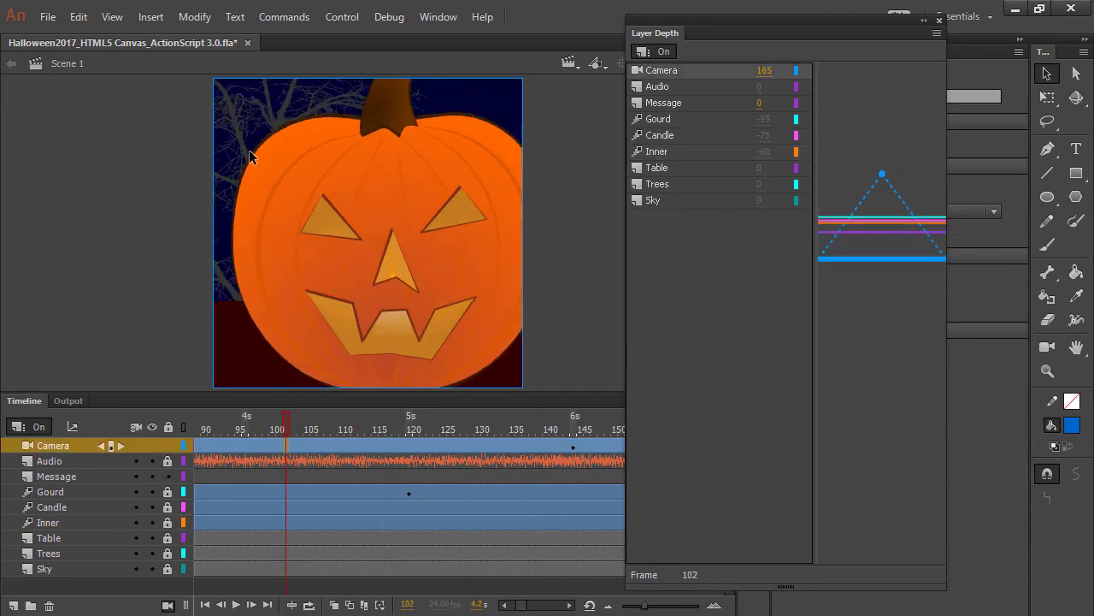
left_click(593, 423)
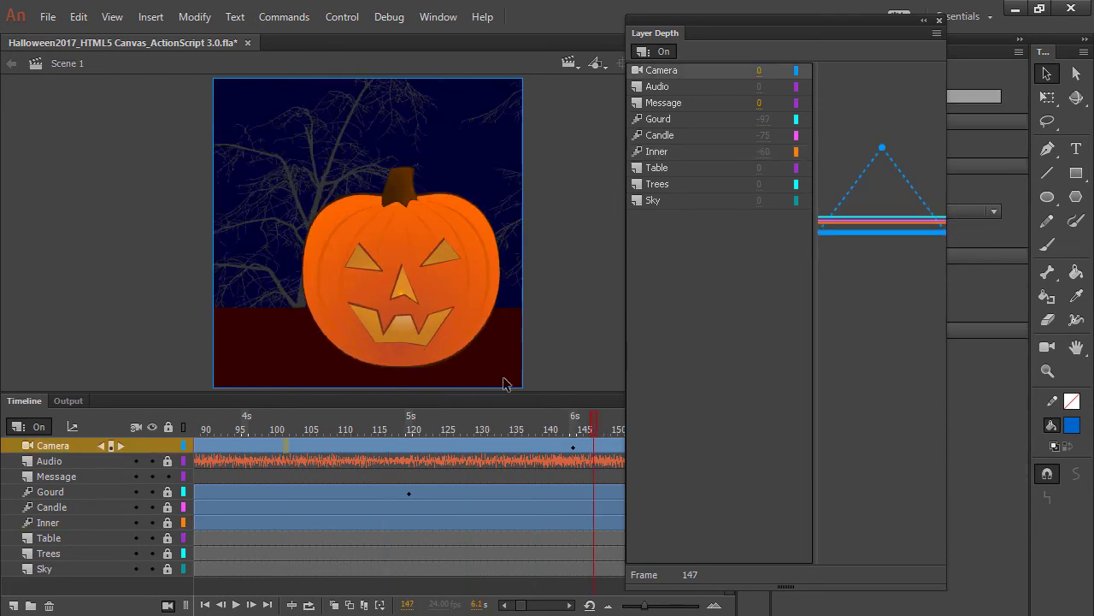
left_click(247, 433)
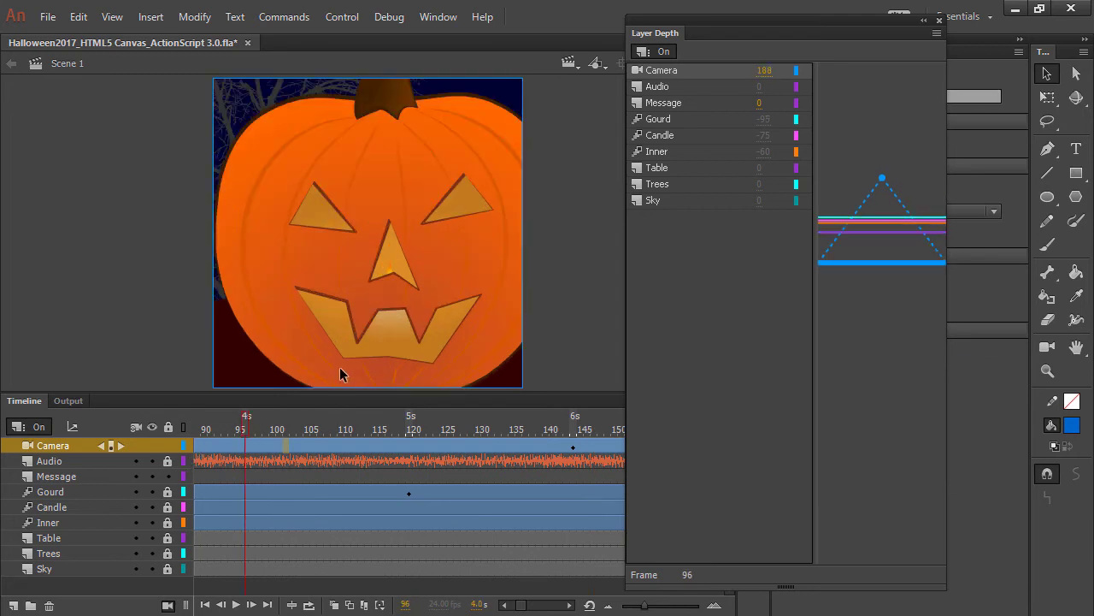
left_click(587, 427)
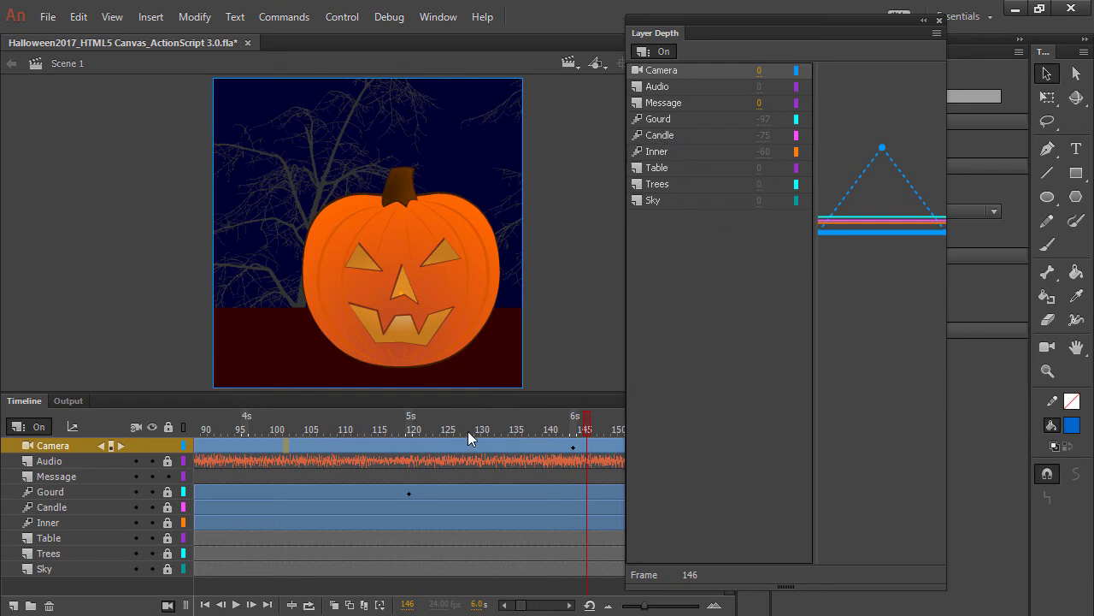
left_click_drag(468, 431, 288, 434)
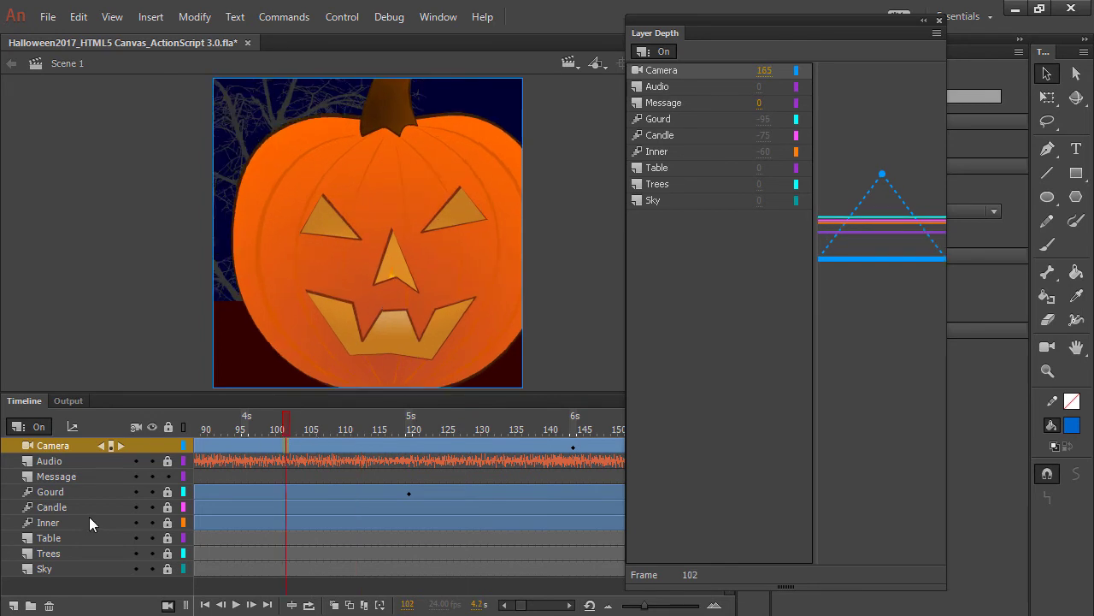
left_click_drag(570, 606, 531, 607)
- With the Gourd layer selected, scrub frames 48, 63 and 105, then select its span at frame 166
left_click(218, 429)
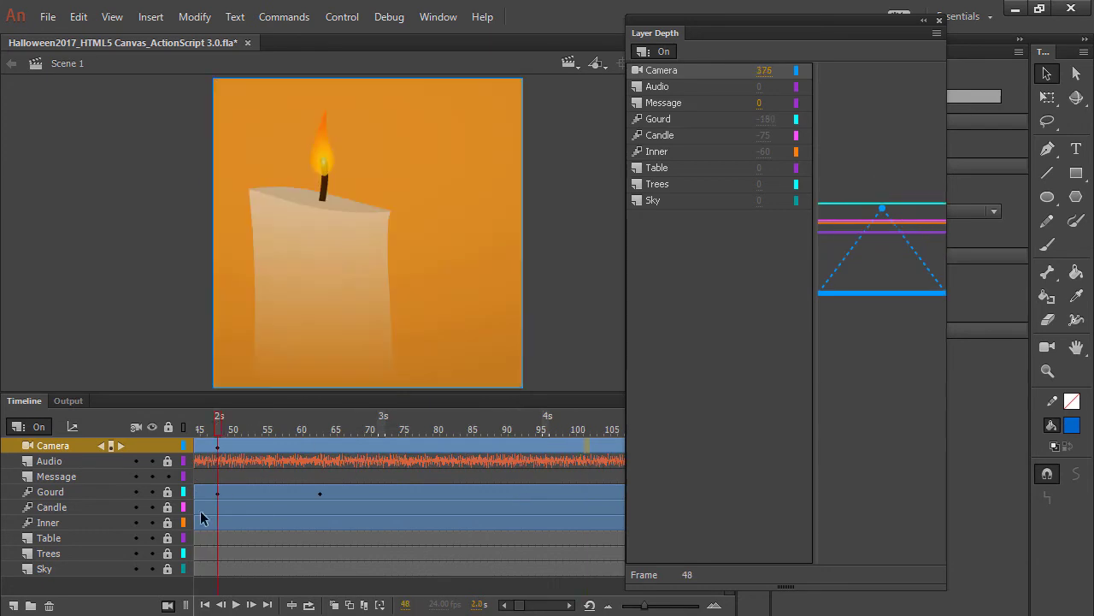
left_click(70, 492)
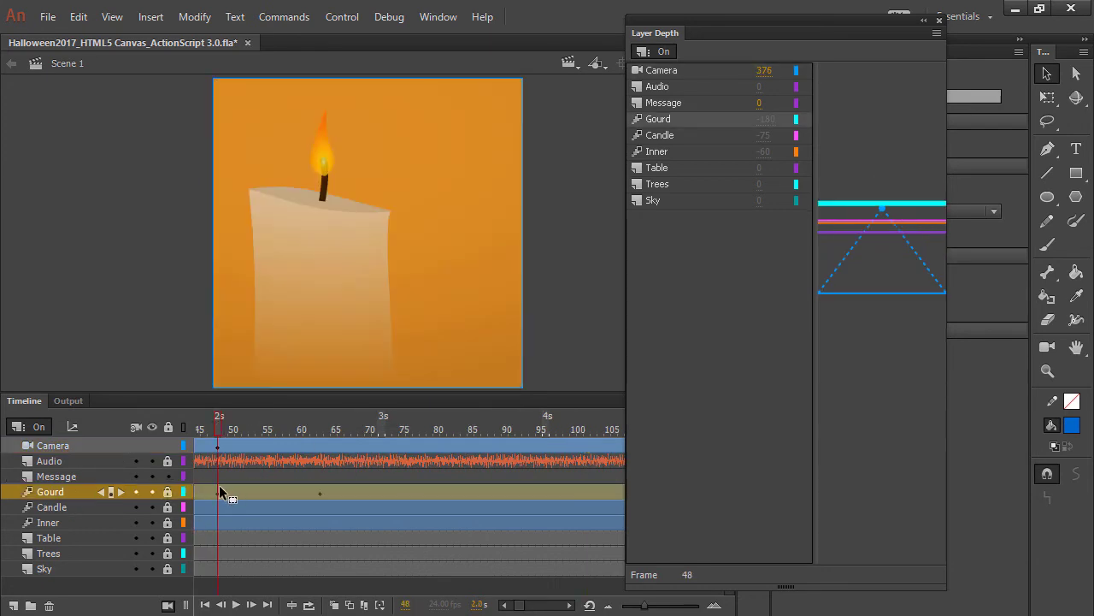
left_click_drag(215, 424, 326, 436)
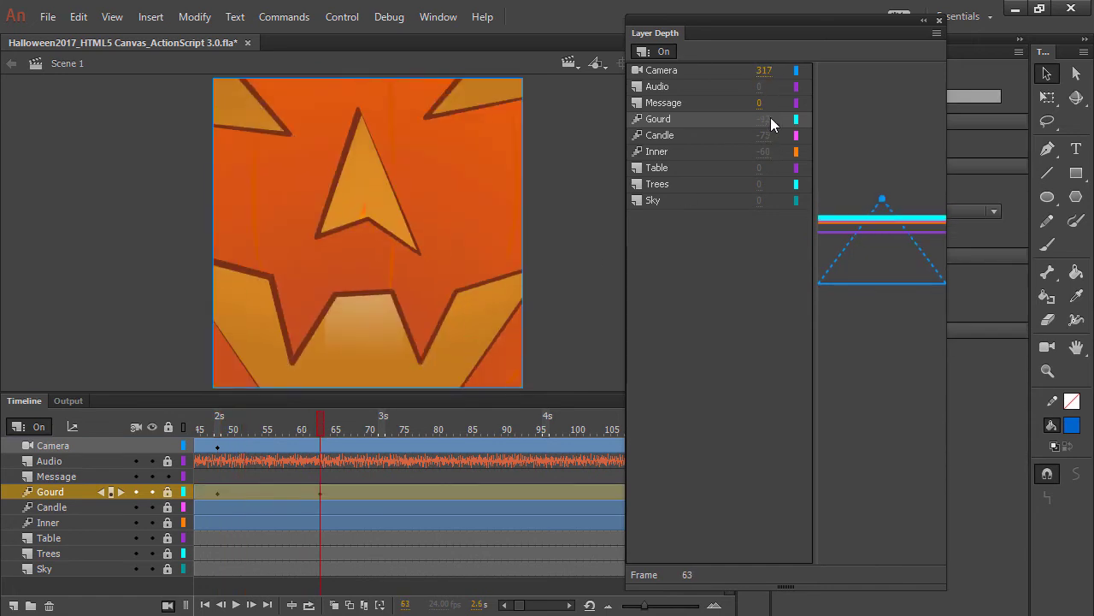
left_click(218, 432)
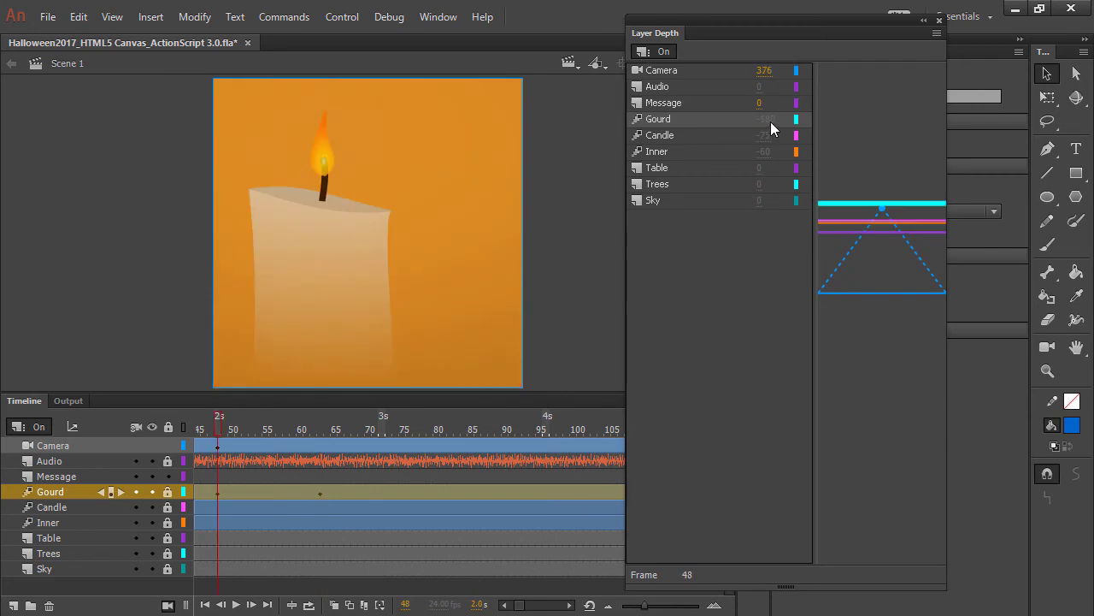
left_click(318, 432)
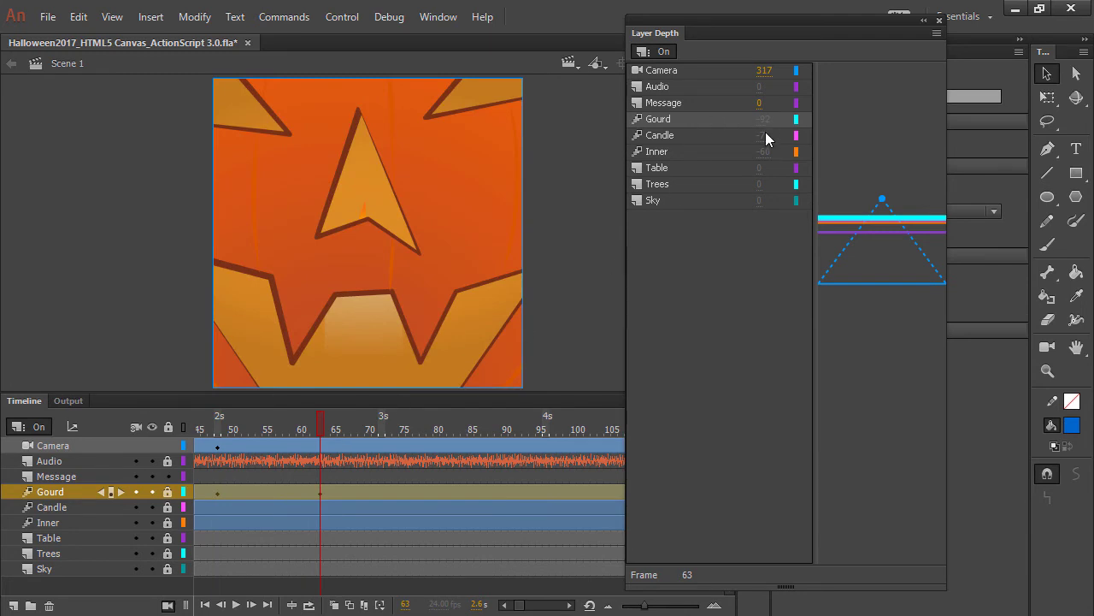
left_click(609, 432)
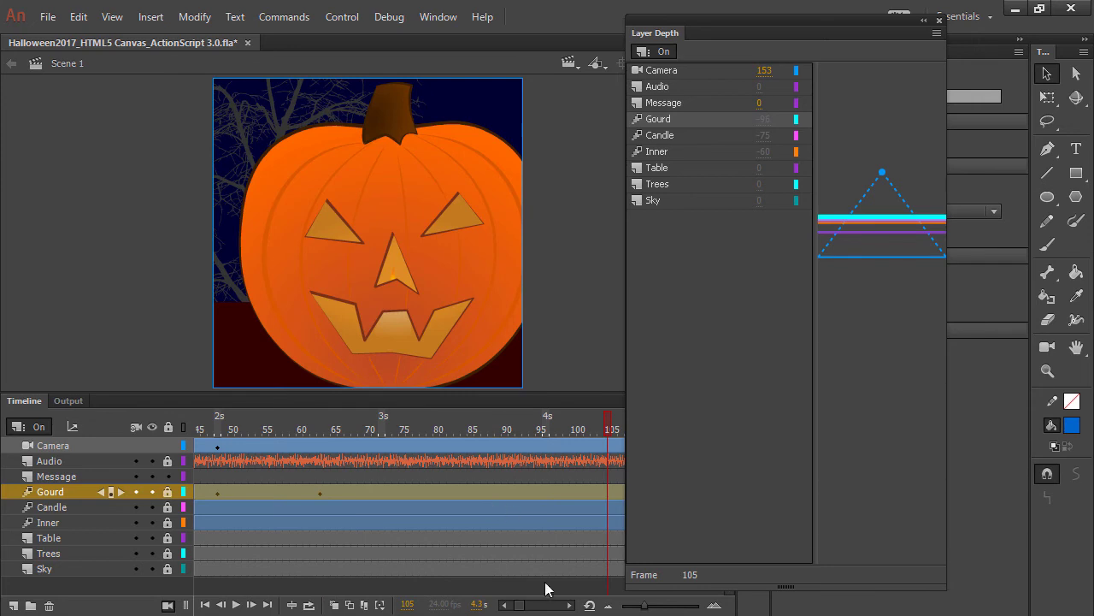
scroll(525, 560, "right", 5)
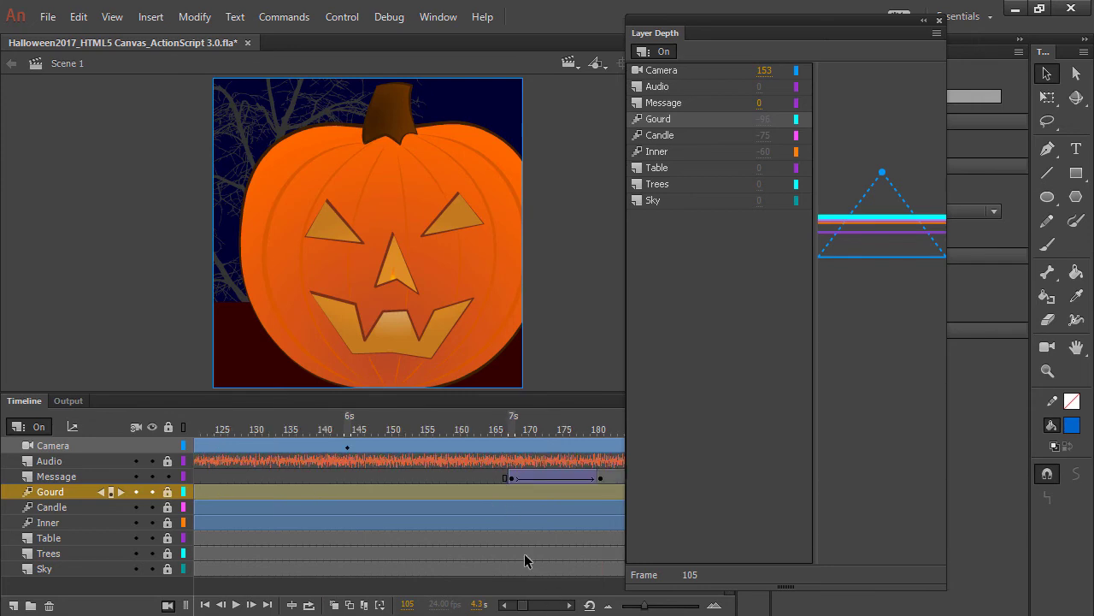
left_click(499, 431)
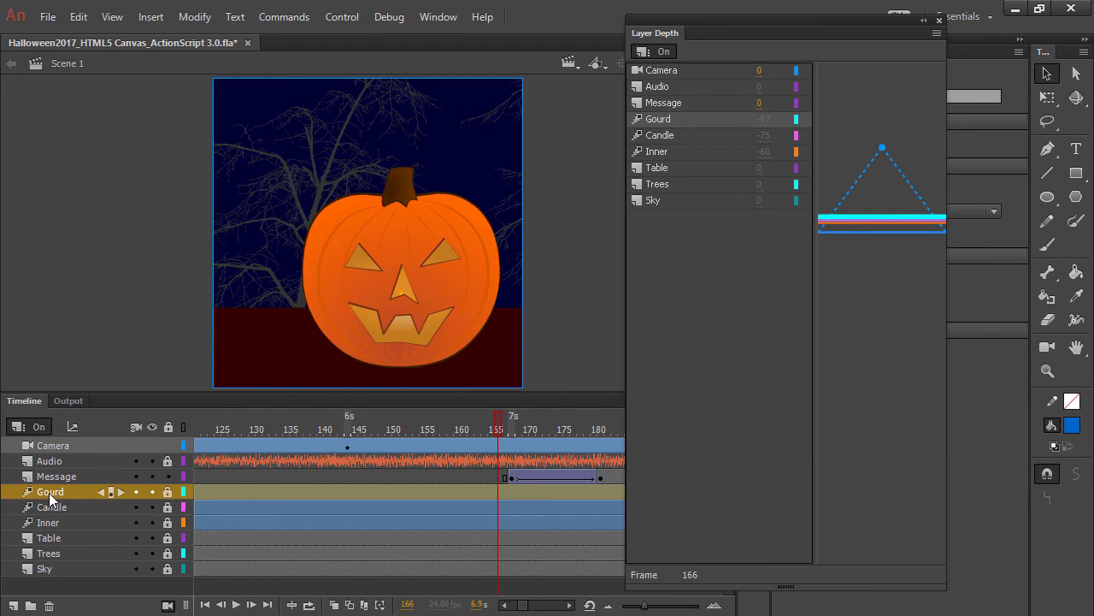
- Unlock the Gourd layer, inspect the Pumpkin symbol's shape, then hide Gourd to reveal the candle
left_click(167, 492)
double_click(471, 282)
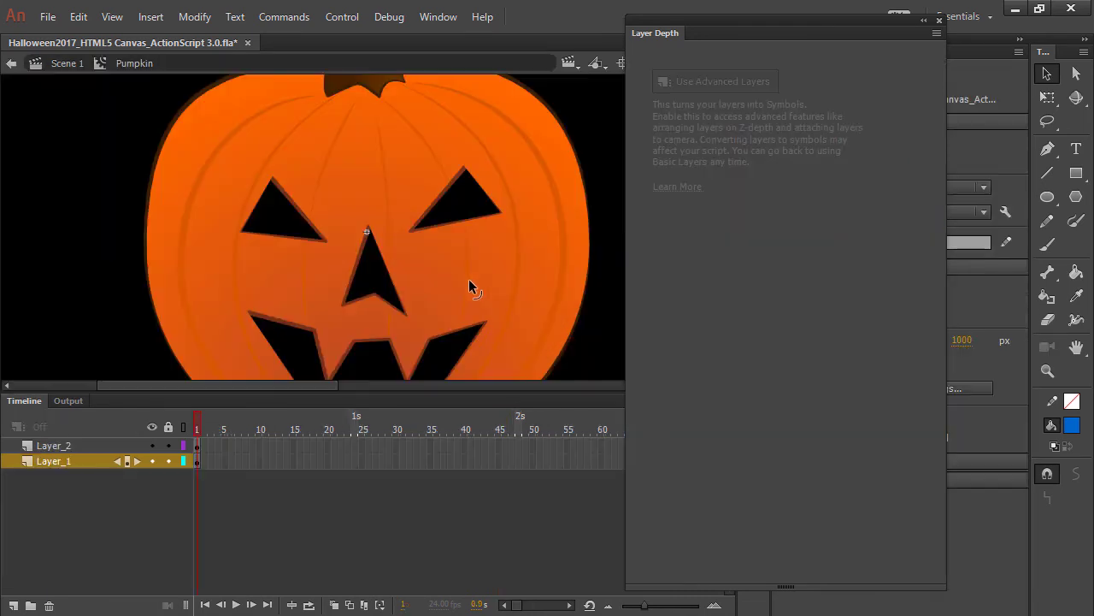
left_click(453, 248)
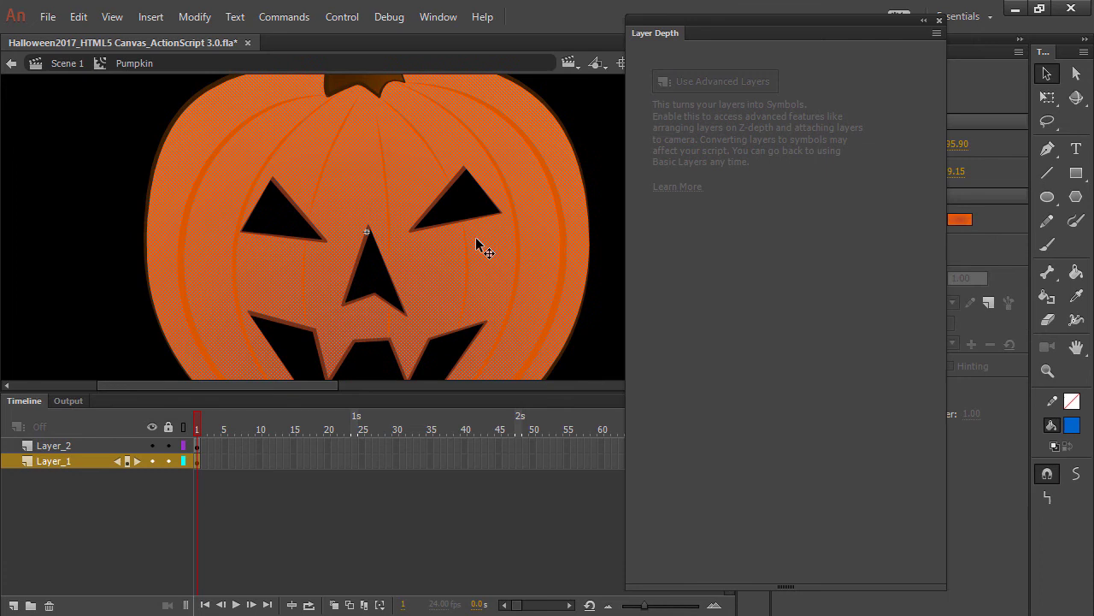
left_click(464, 203)
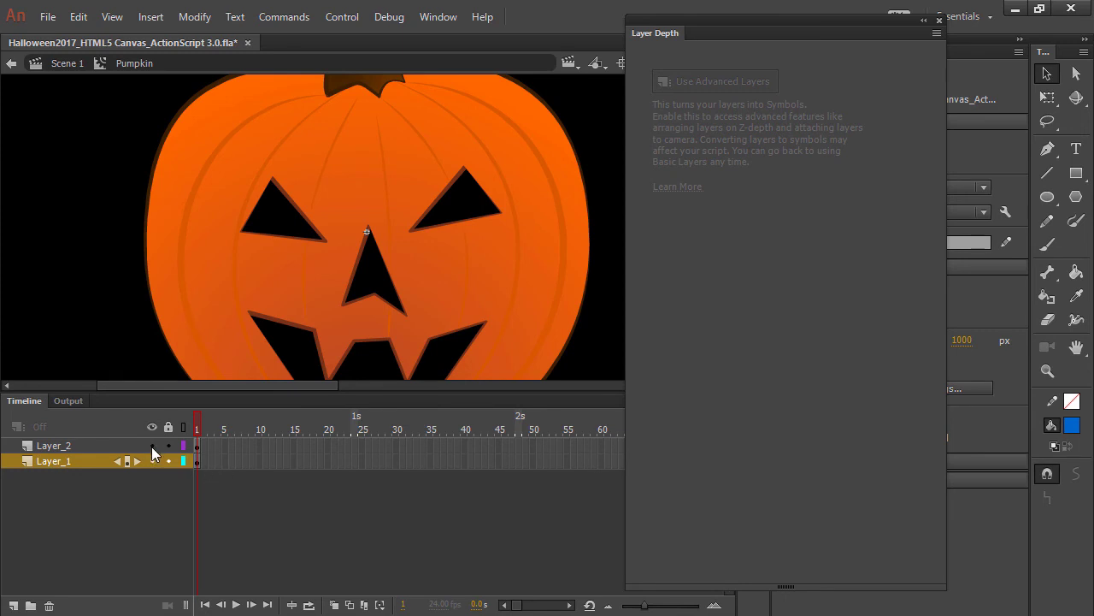
left_click(64, 69)
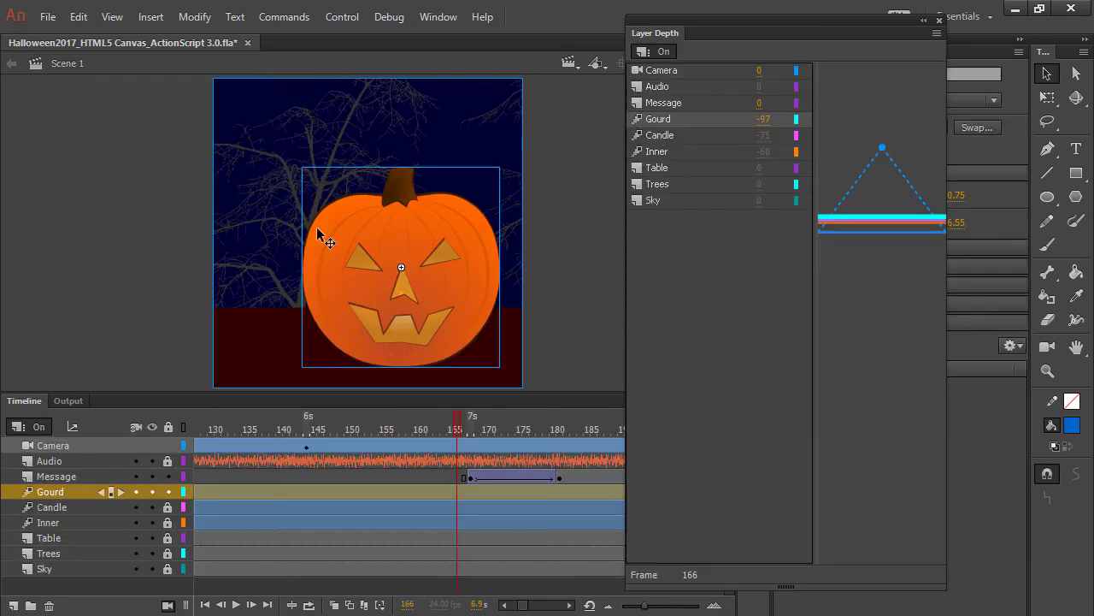
left_click(151, 492)
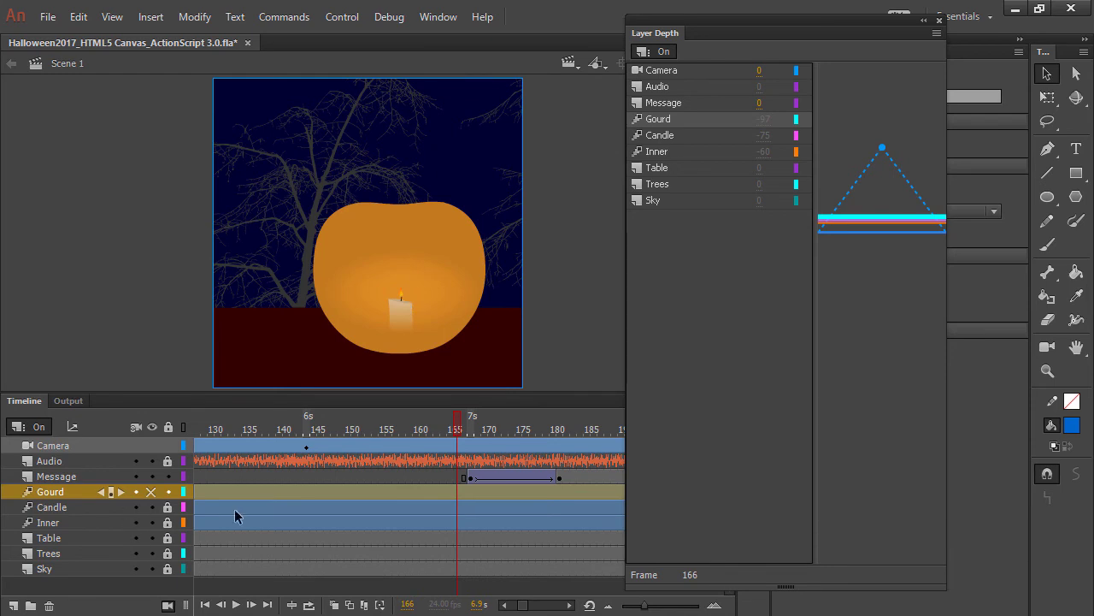
- Enter the Candle symbol and bring up the Color panel for its radial glow
left_click(407, 315)
double_click(405, 316)
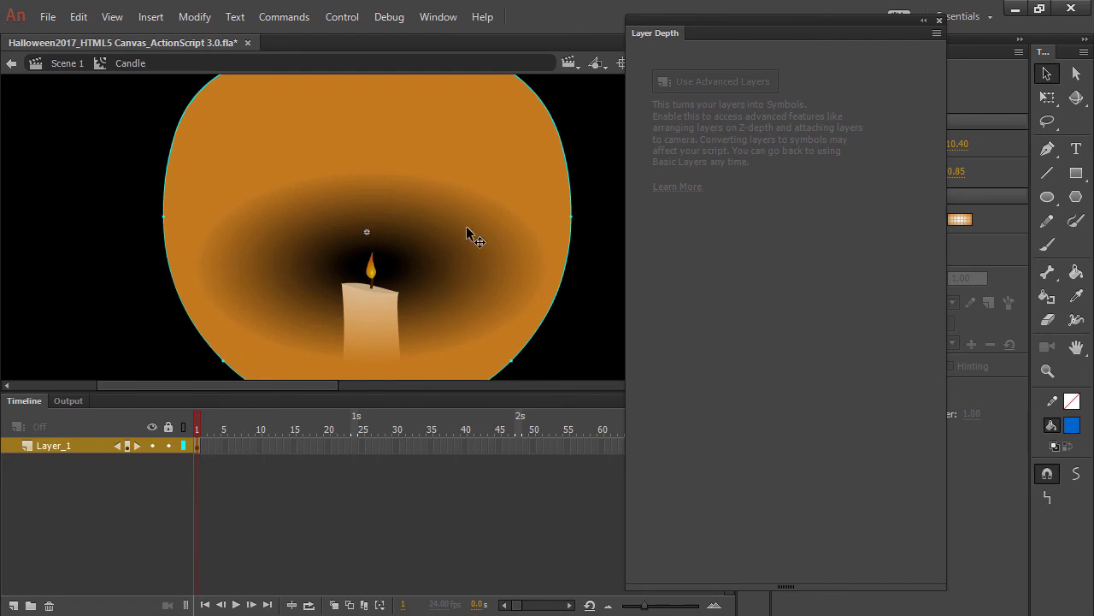
left_click(941, 21)
left_click(756, 65)
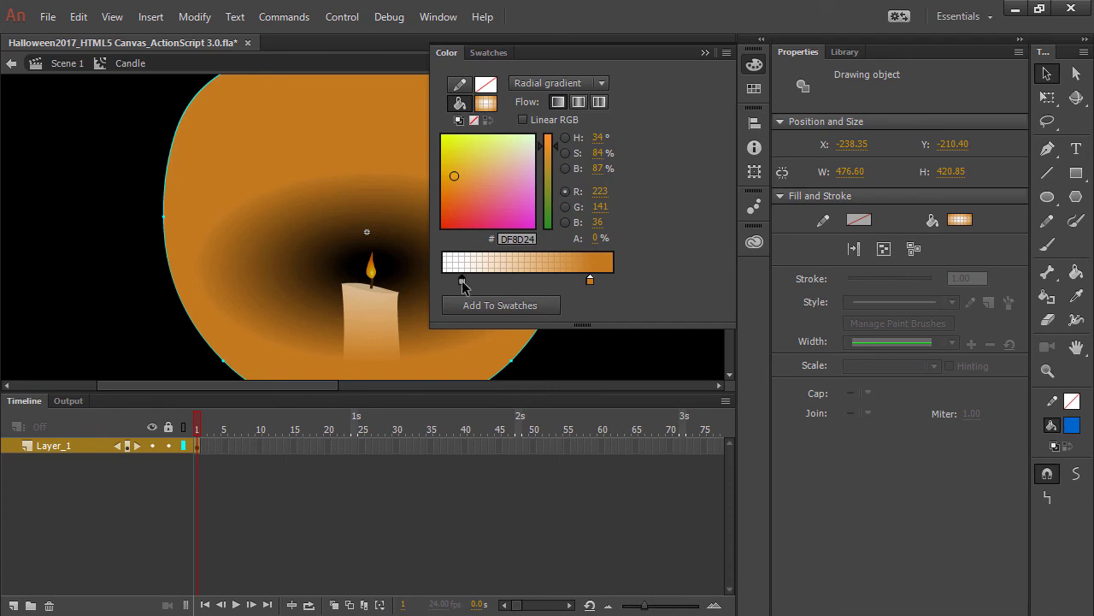
- Set the left gradient stop's alpha to 0% and collapse the Color panel
left_click(601, 239)
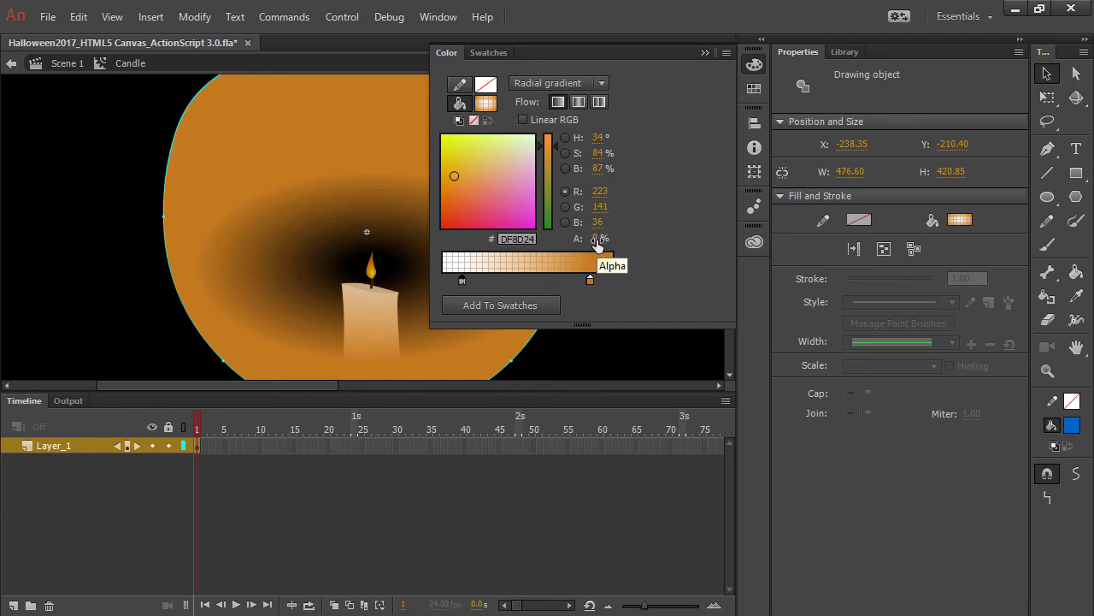
type("100")
key("Return")
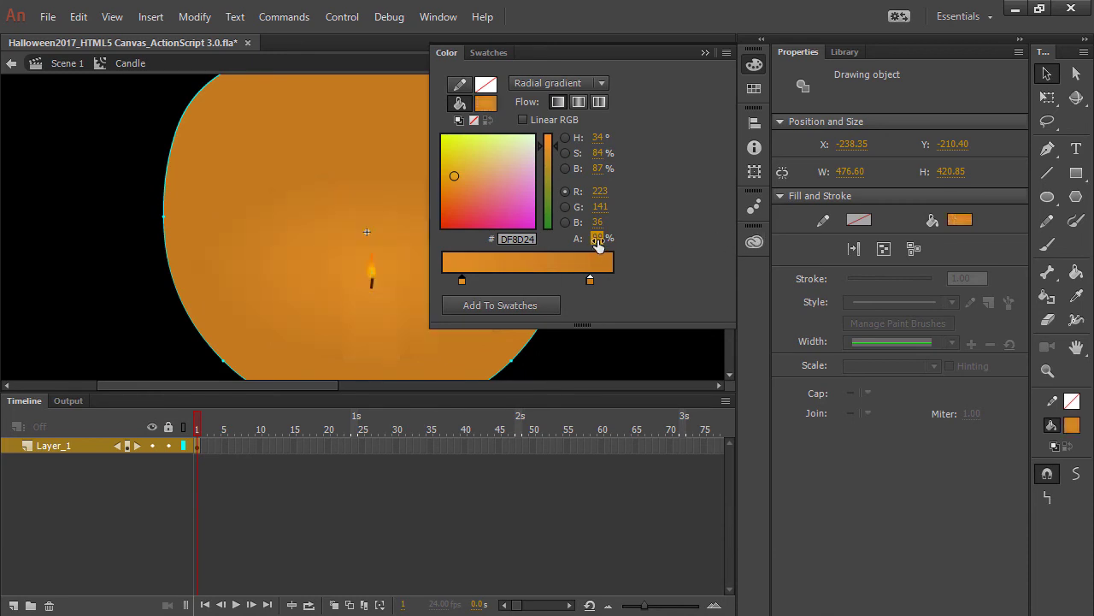
left_click(601, 237)
type("0")
key("Return")
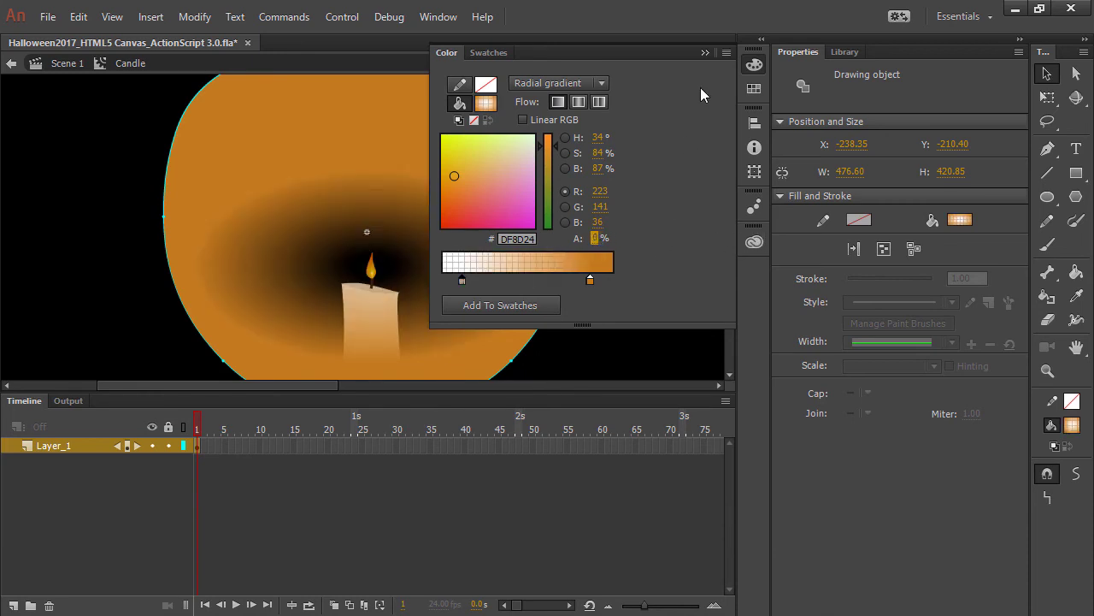
left_click(705, 52)
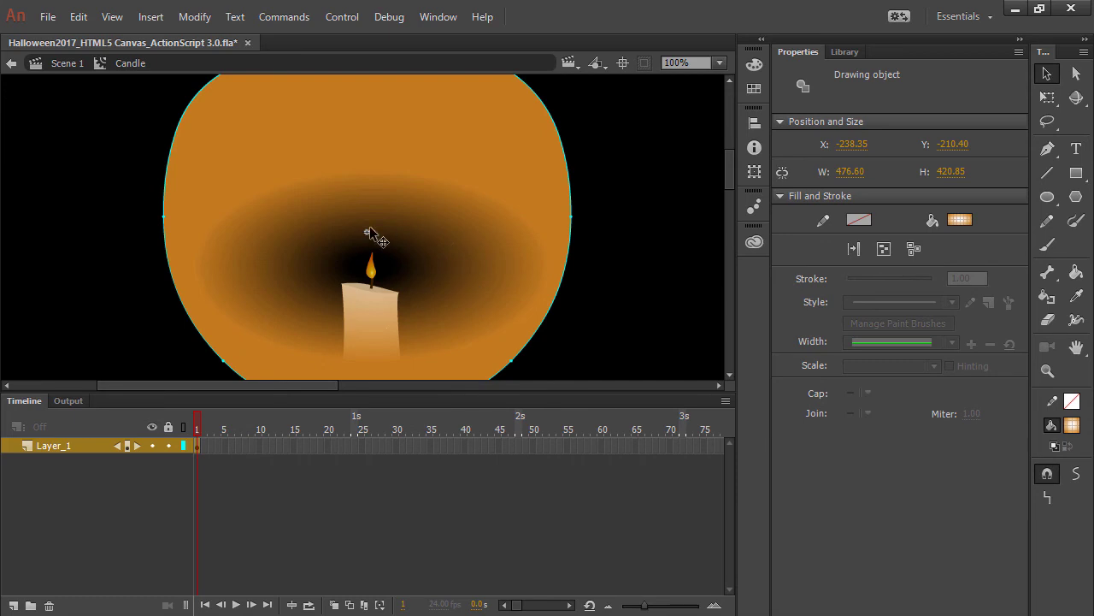
- Enter the Flame clip and scrub its flicker frames at 400% zoom
left_click(372, 272)
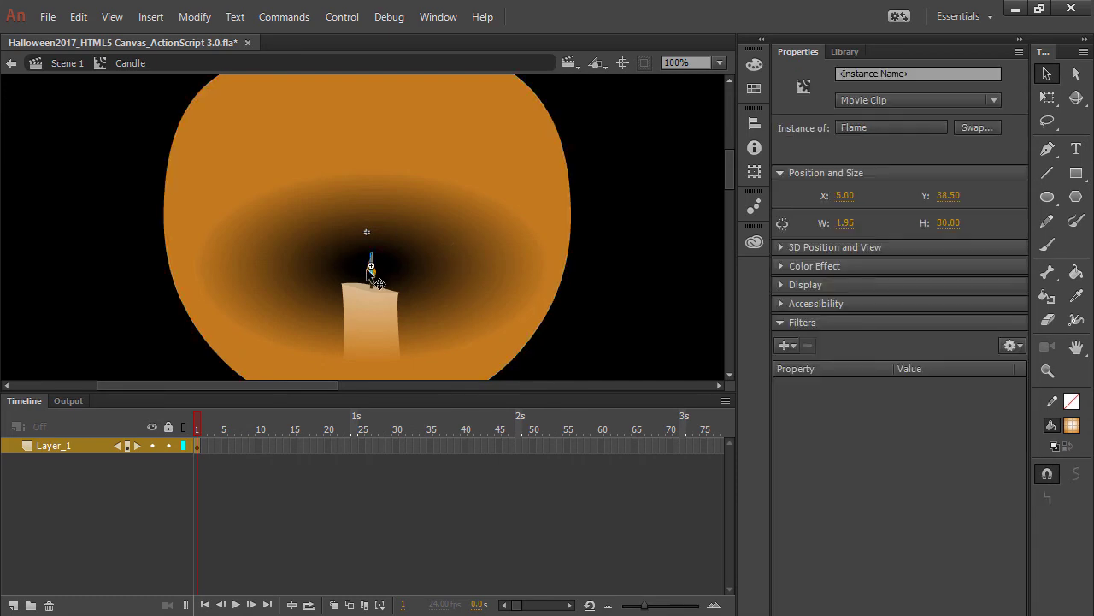
double_click(373, 271)
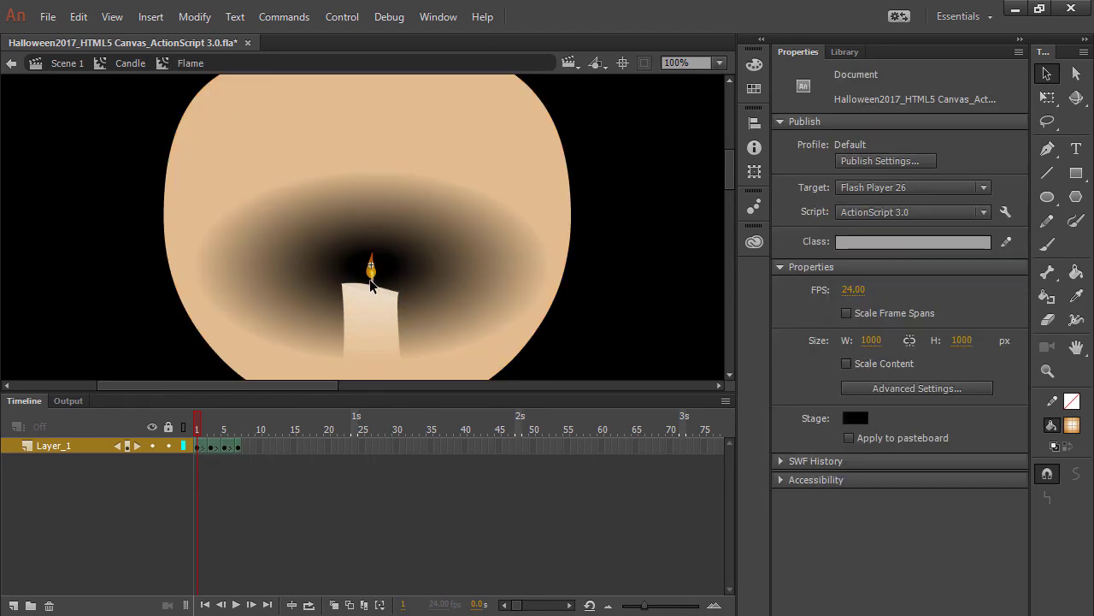
mouse_move(202, 424)
left_mouse_down()
mouse_move(250, 425)
mouse_move(196, 425)
left_mouse_up()
left_click(719, 63)
left_click(733, 221)
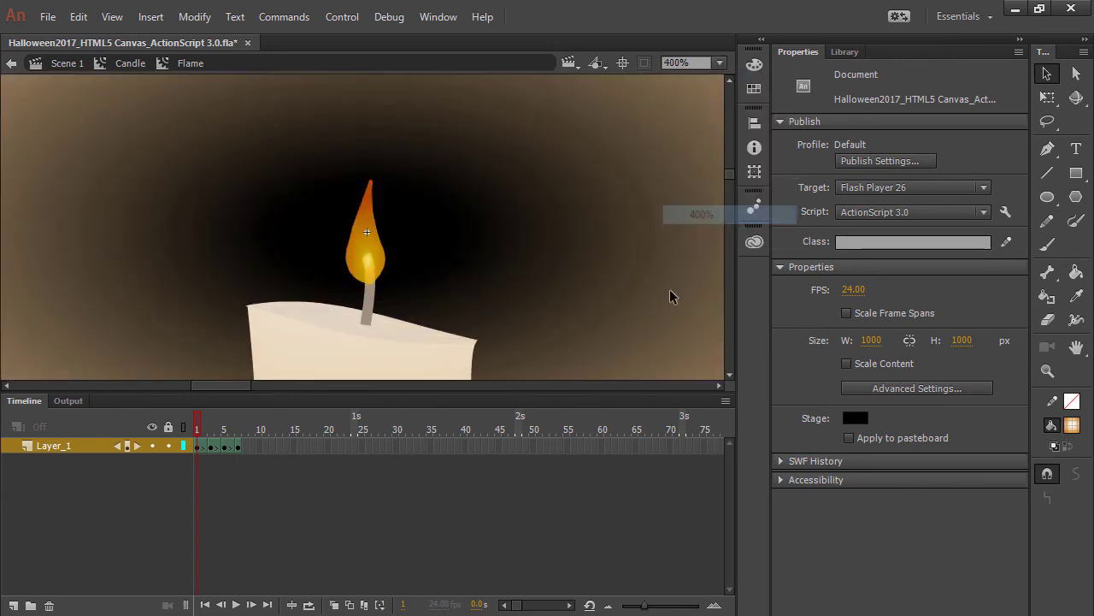
left_click_drag(196, 424, 237, 435)
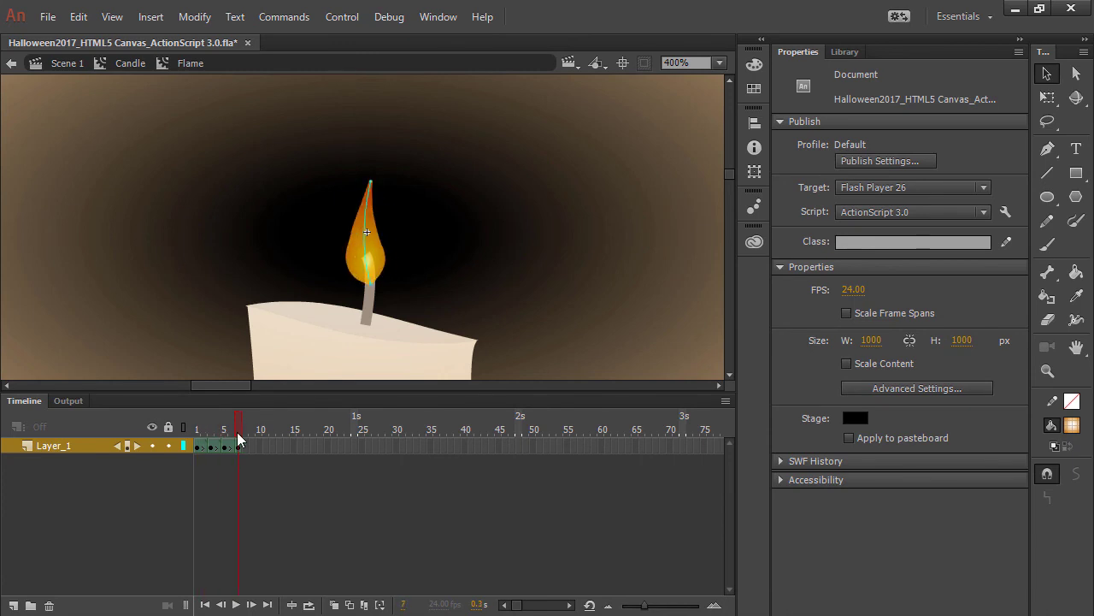
- Return to Scene 1, fit the stage in the window, hide the Candle layer and select the Inner glow
left_click(64, 63)
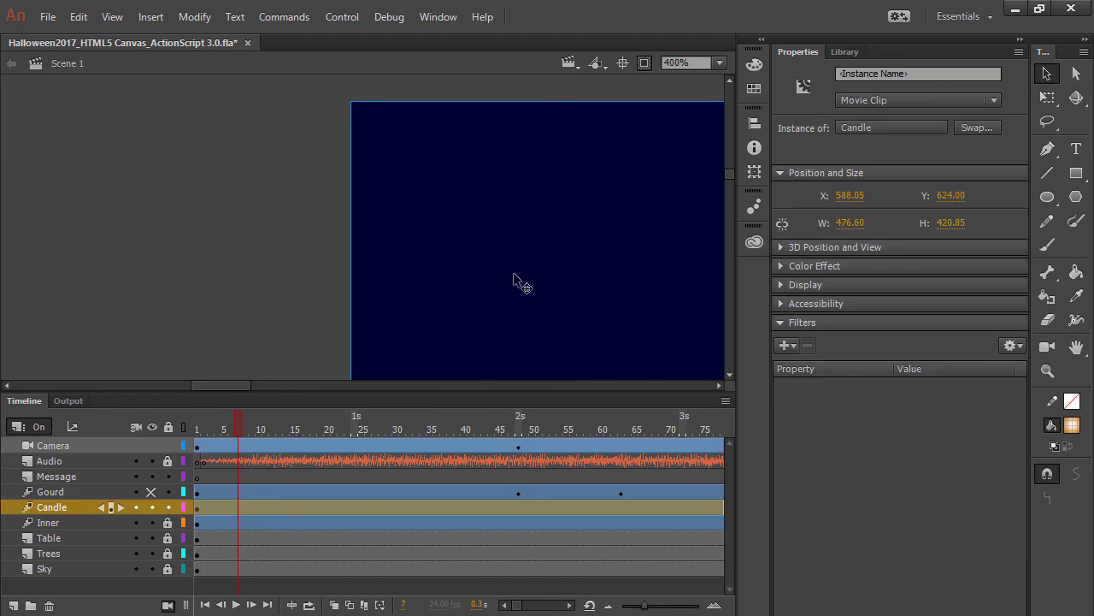
left_click(624, 62)
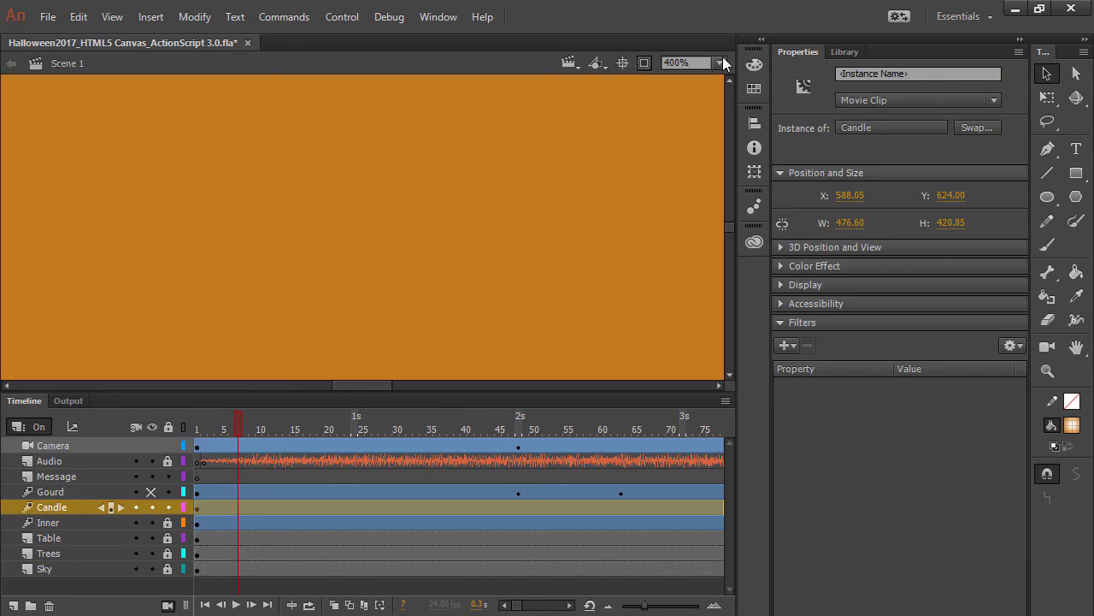
left_click(719, 63)
left_click(699, 78)
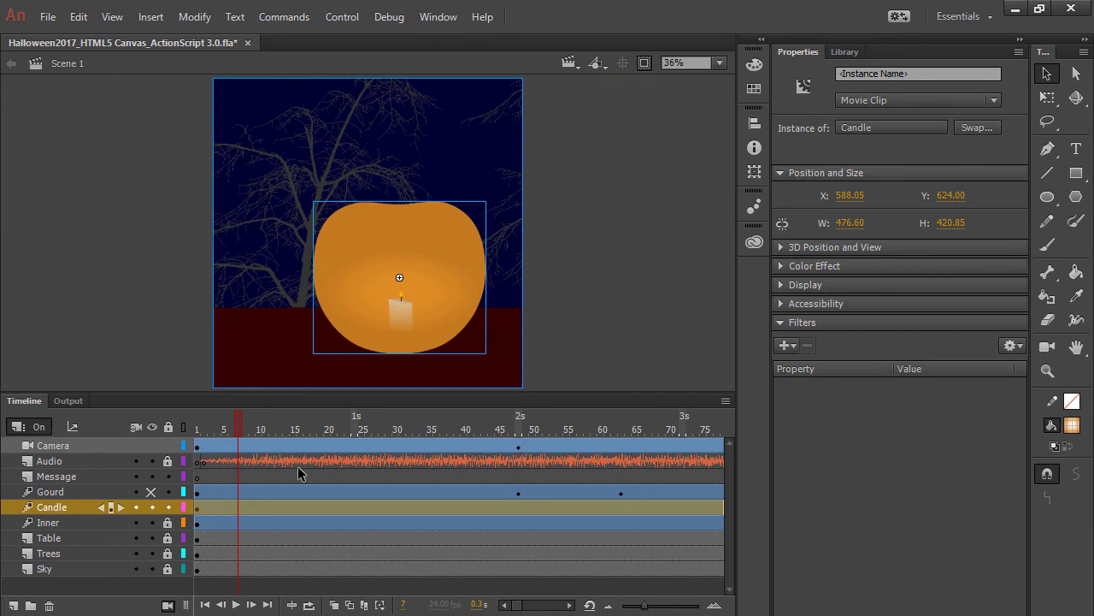
left_click(150, 508)
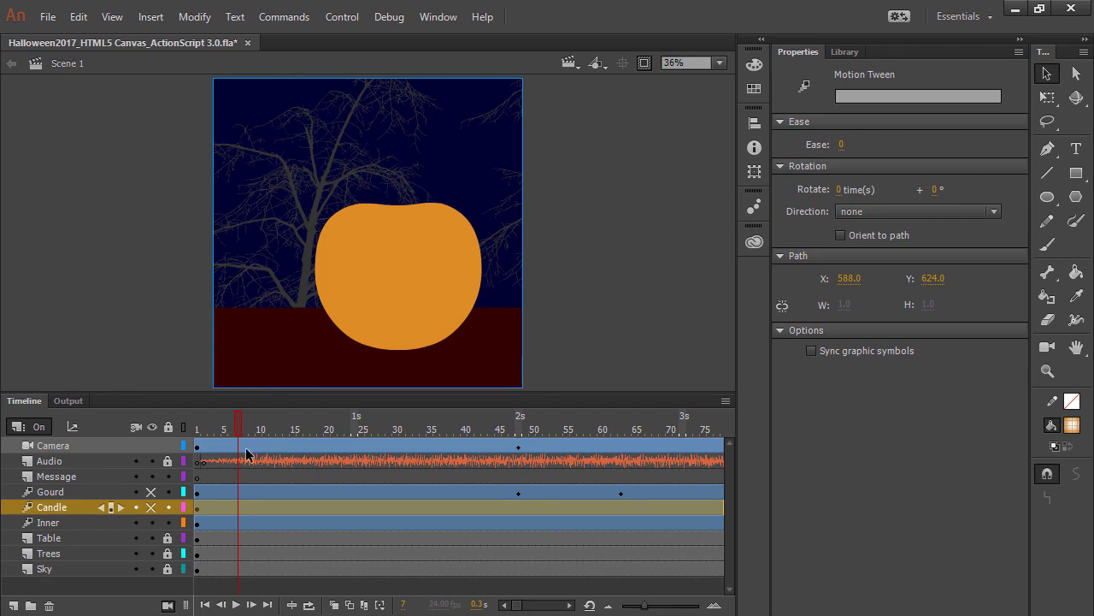
left_click(422, 288)
- Scrub InnerFlicker's frames to check its orange-to-brown brightness flicker, then return to Scene 1
double_click(401, 304)
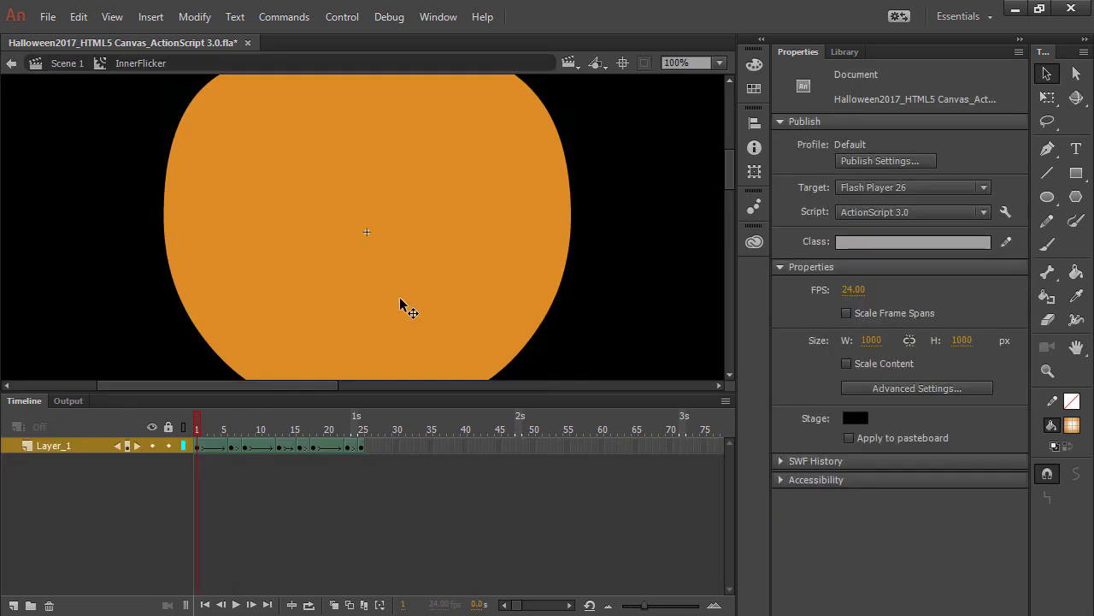
left_click_drag(199, 429, 347, 441)
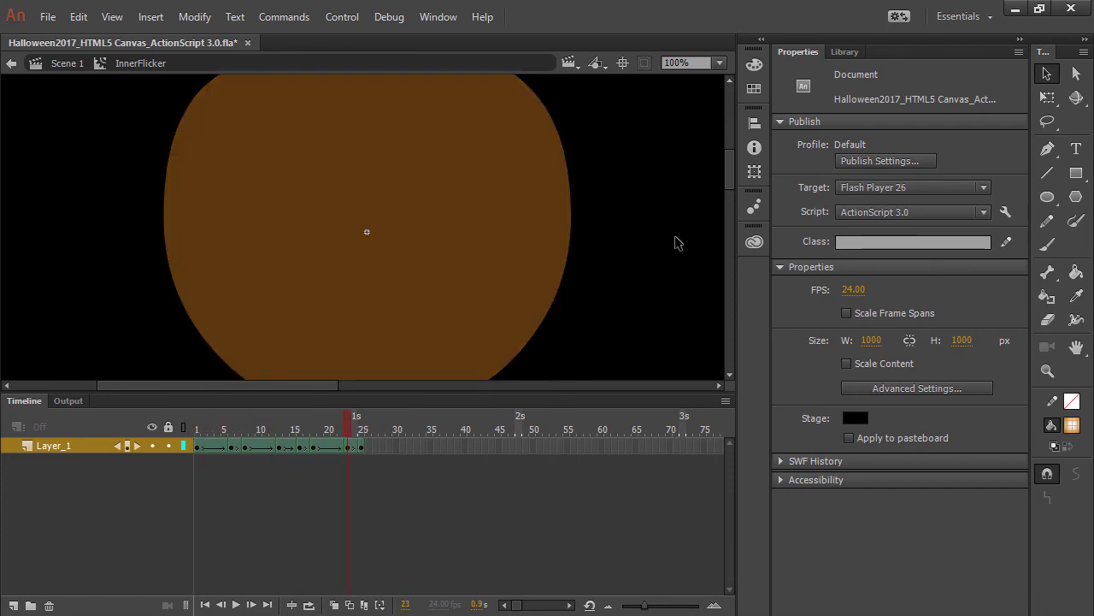
left_click(61, 66)
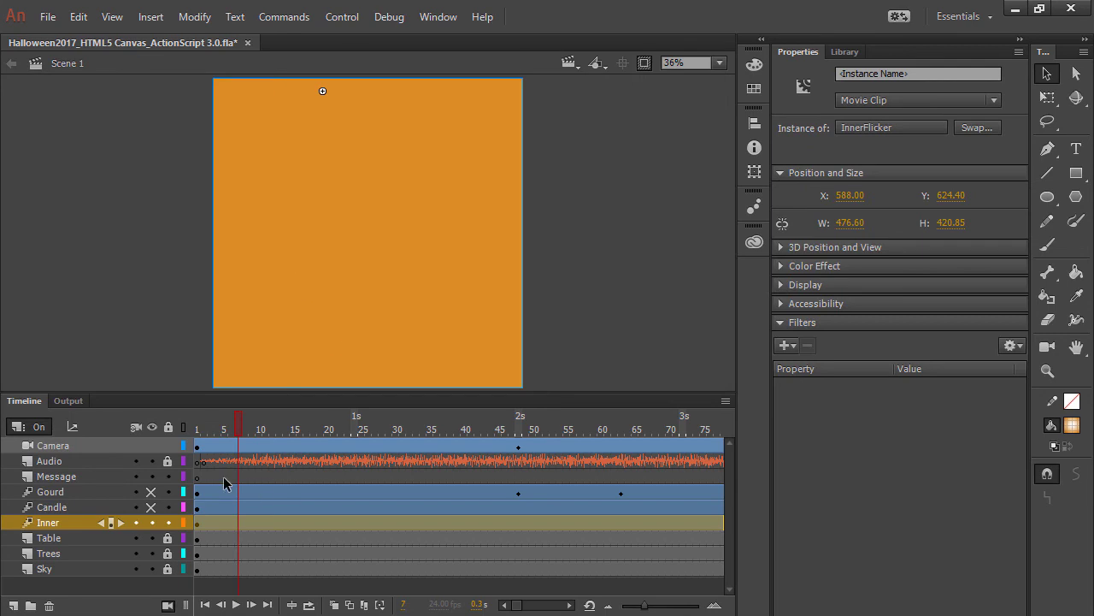
- Show the Candle layer, lock Message, Gourd, Candle and Inner, and scrub frames 4–48
left_click(152, 507)
left_click_drag(168, 476, 169, 523)
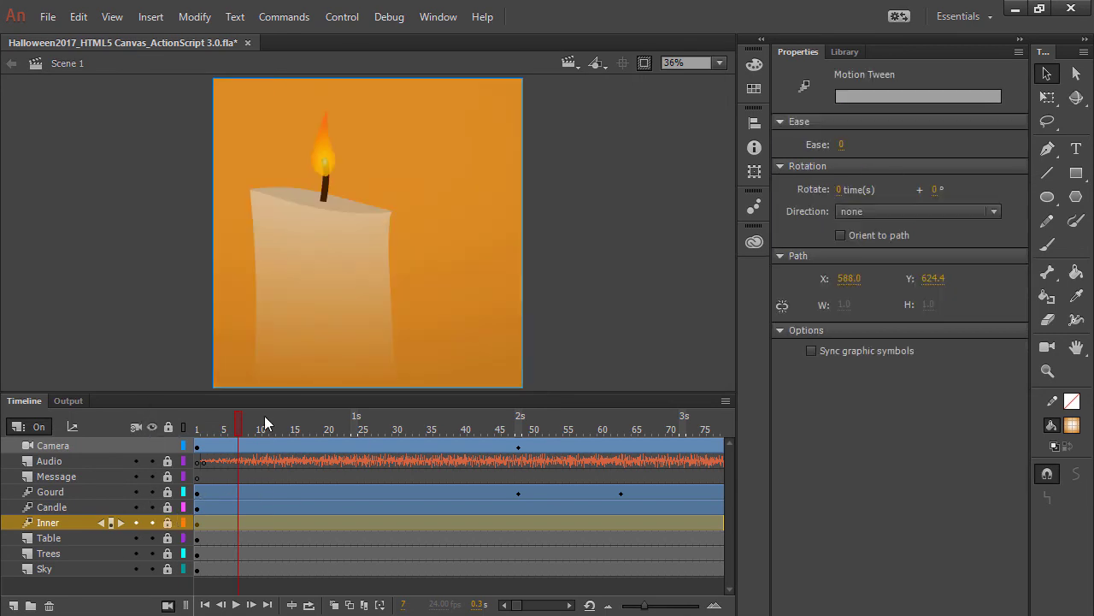
left_click_drag(242, 425, 512, 425)
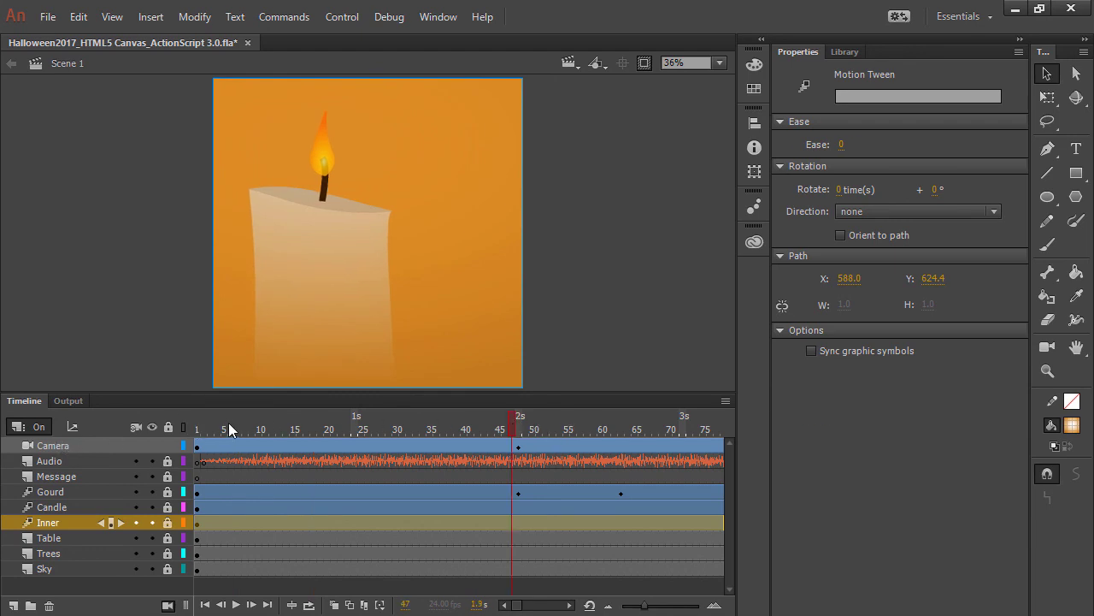
left_click(220, 423)
left_click(524, 427)
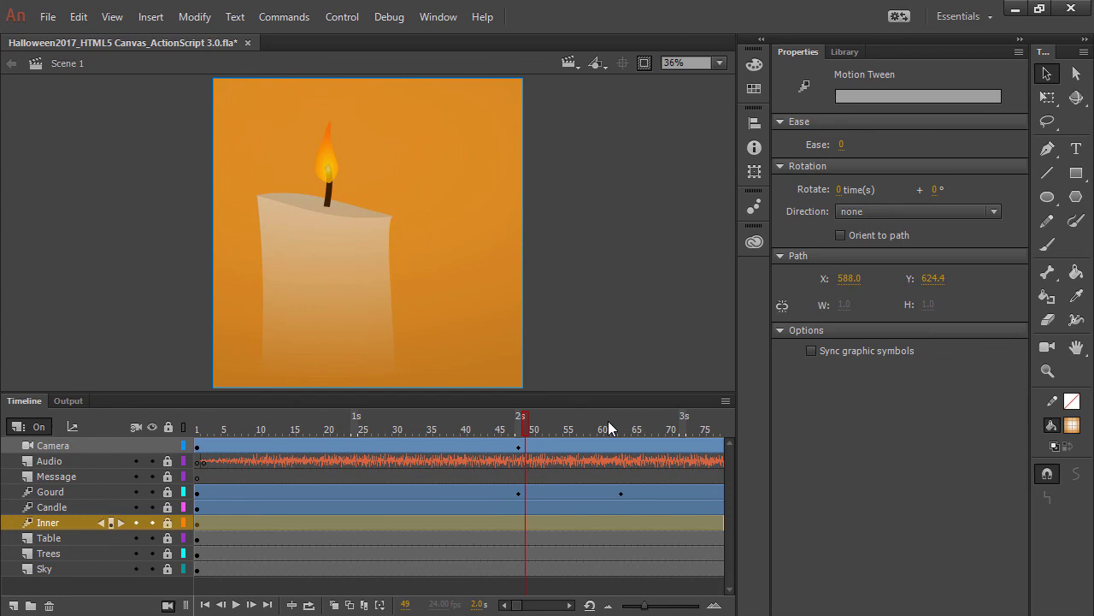
- Play and scrub from frame 75 to the end, checking the Happy Hallowe'en title at frame 228
left_click_drag(606, 424, 710, 424)
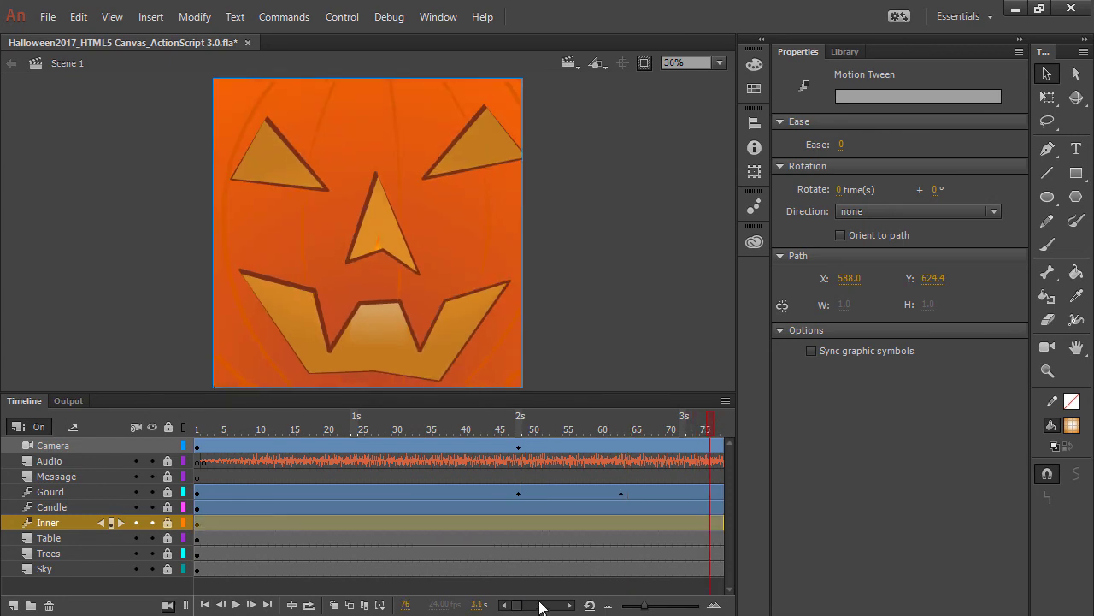
left_click(544, 606)
left_click(578, 424)
key("Return")
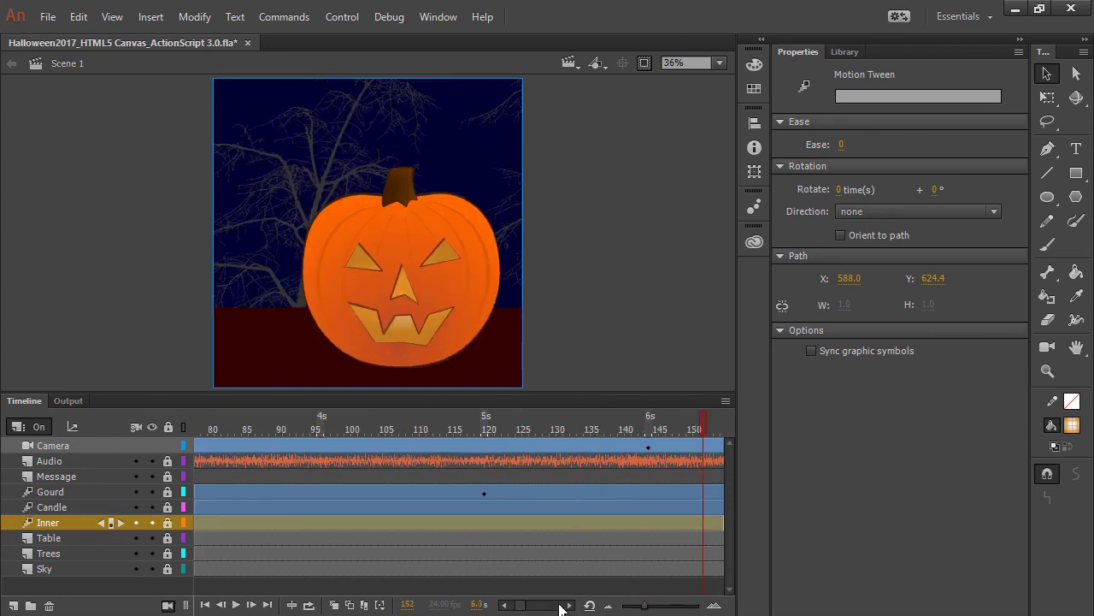
left_click(560, 606)
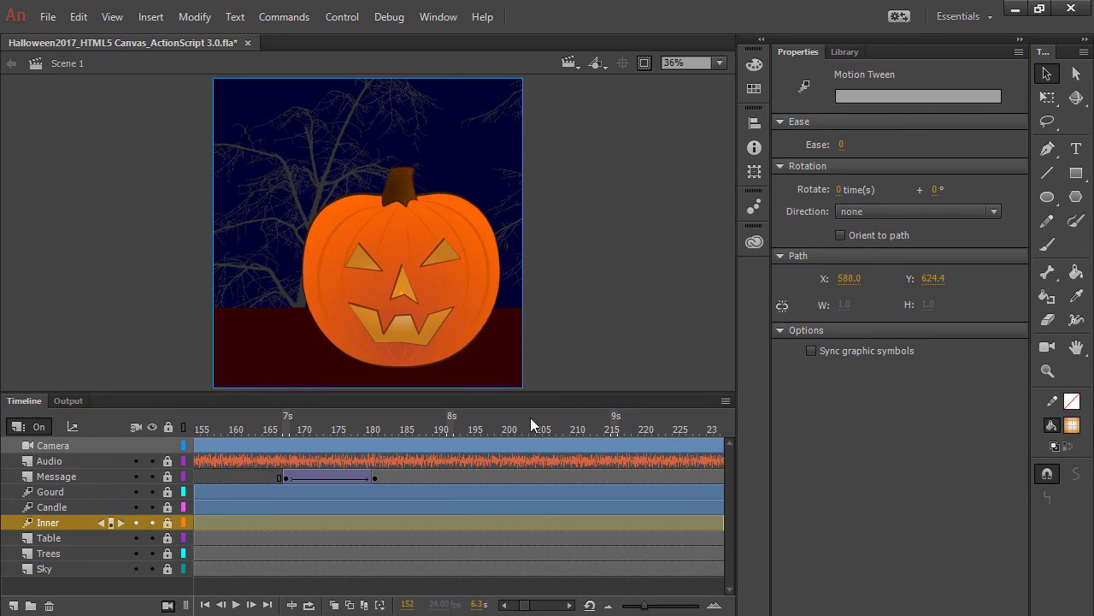
left_click_drag(531, 420, 697, 427)
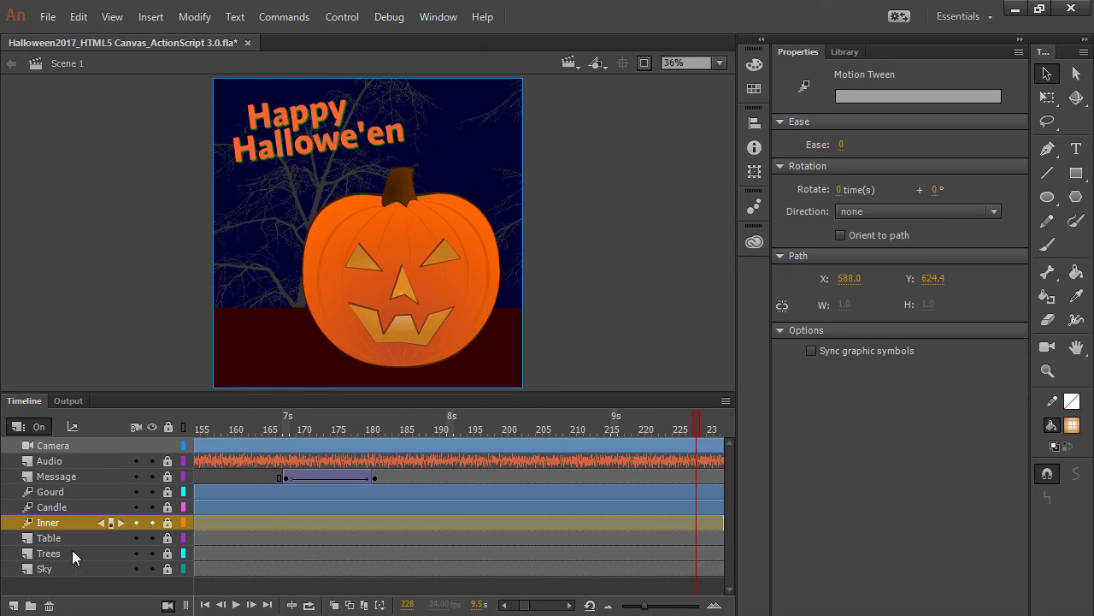
left_click(48, 17)
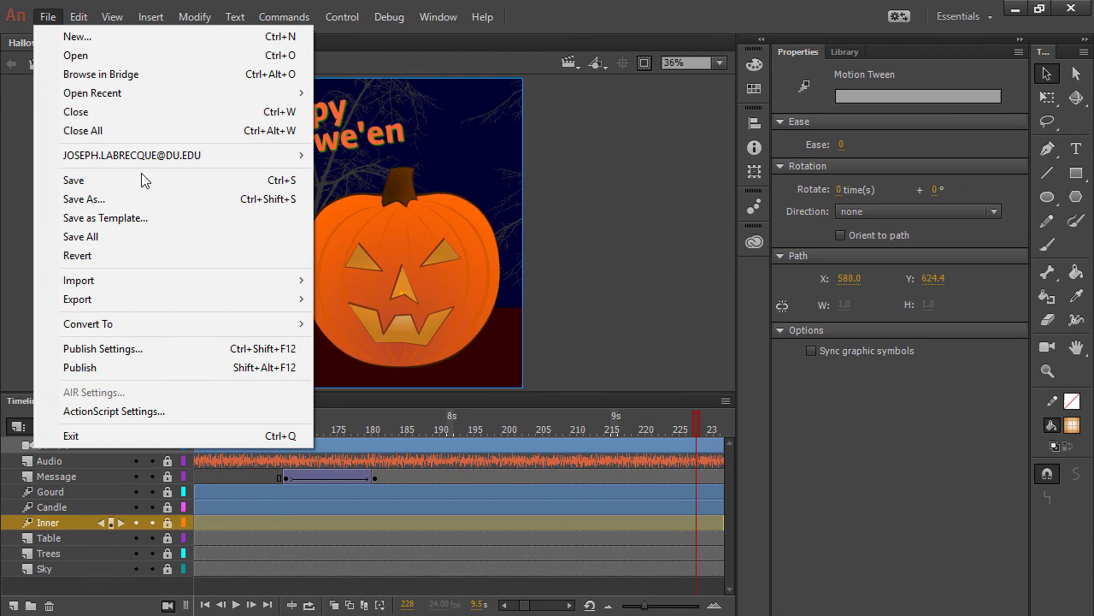
mouse_move(300, 301)
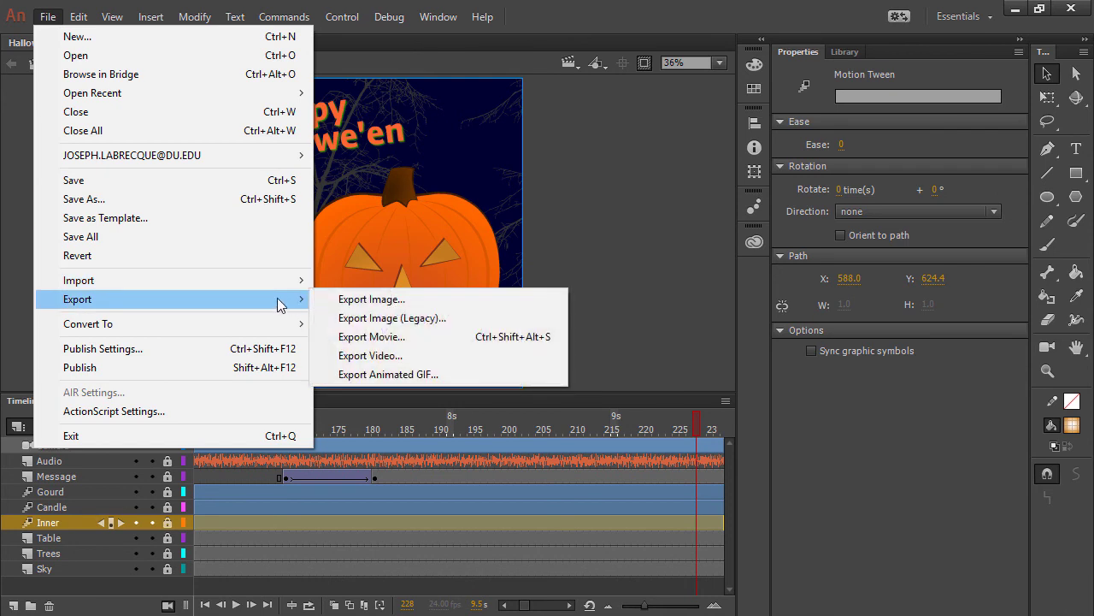
left_click(404, 357)
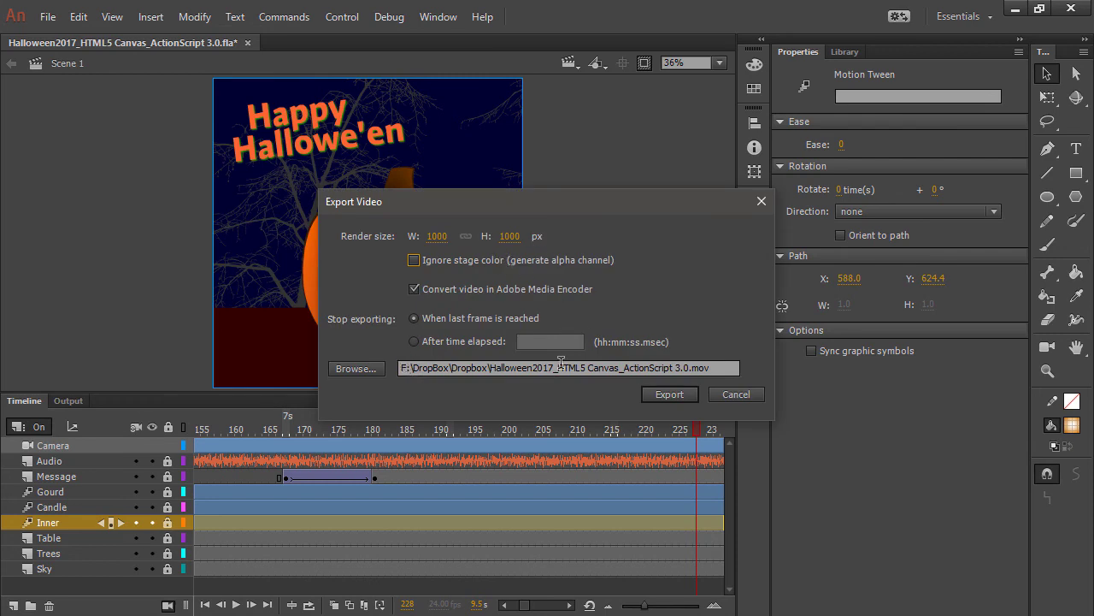
left_click(733, 398)
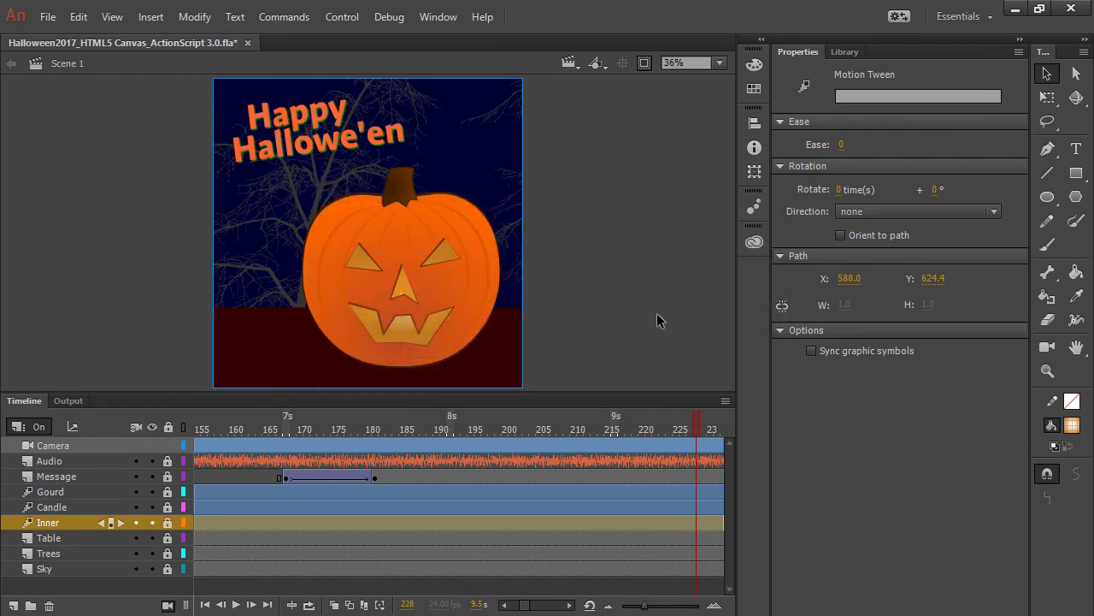